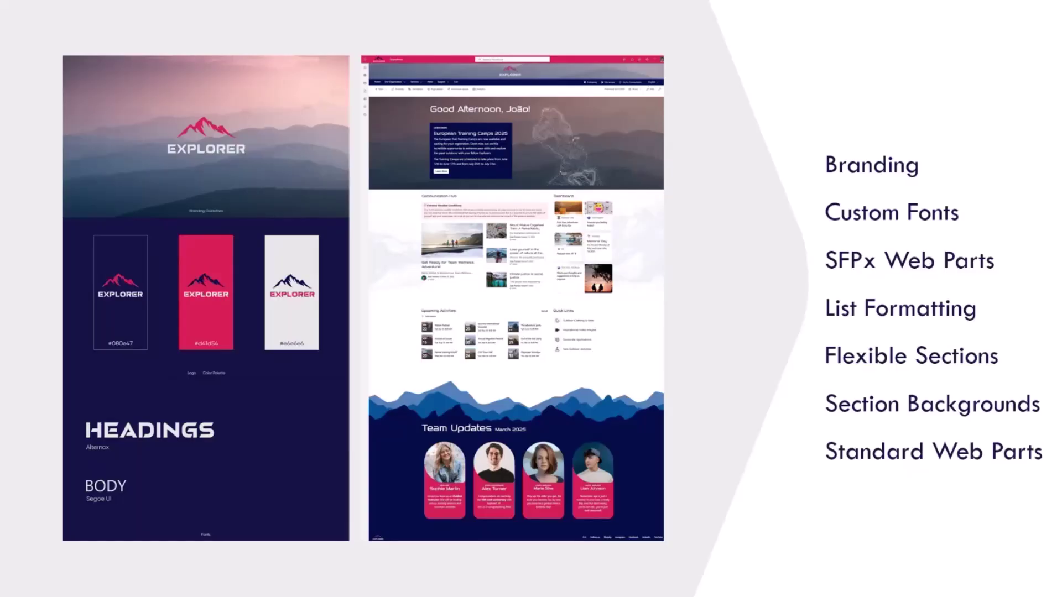
scroll(116, 282, up, 2)
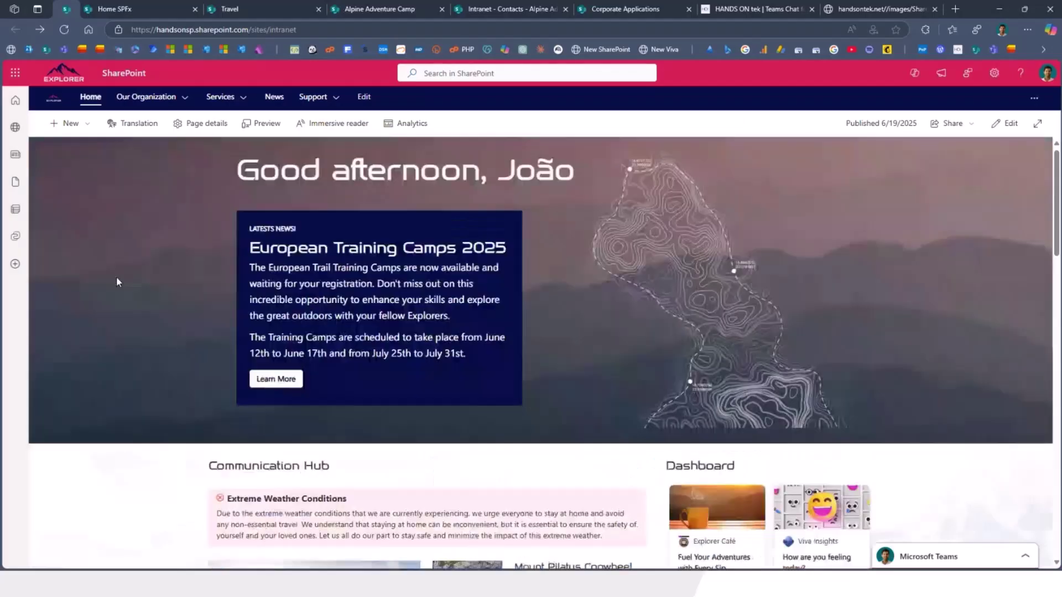
scroll(116, 282, up, 1)
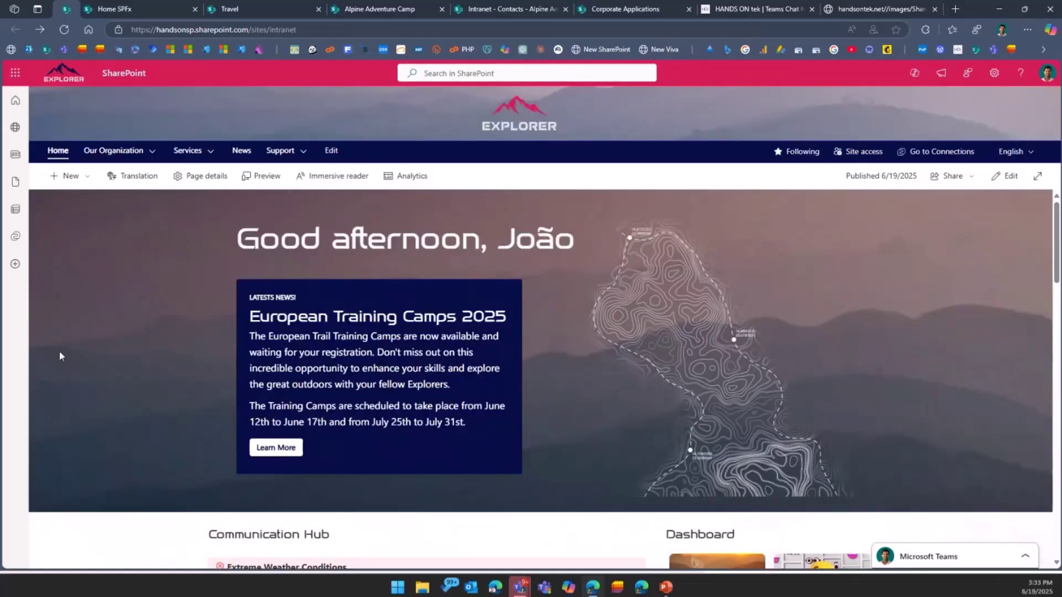
Step: Preview and close the Our Organization links, then open and dismiss the Explorer Café menu card
click(114, 150)
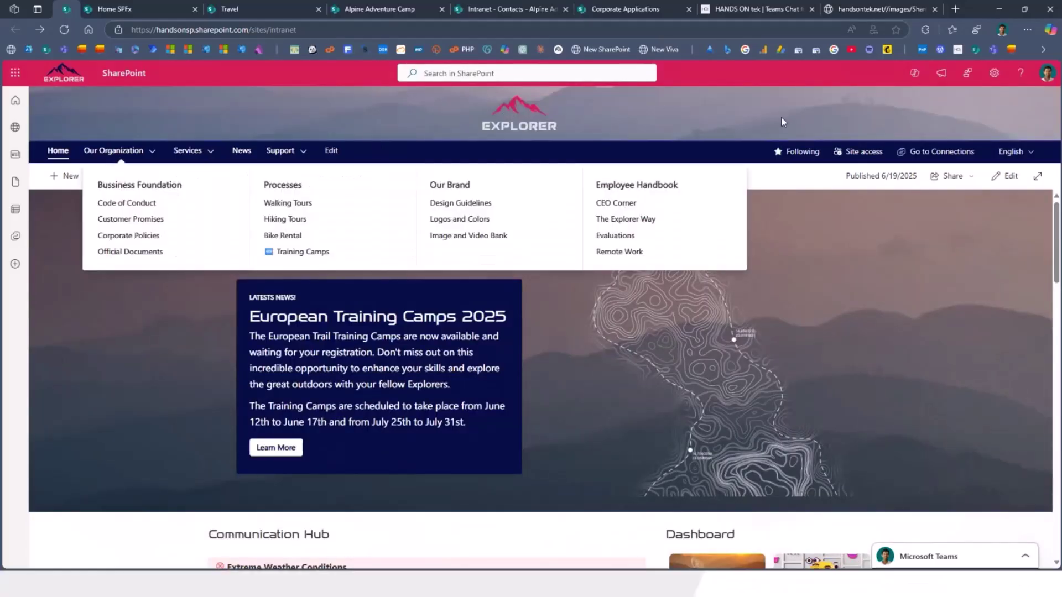
click(564, 119)
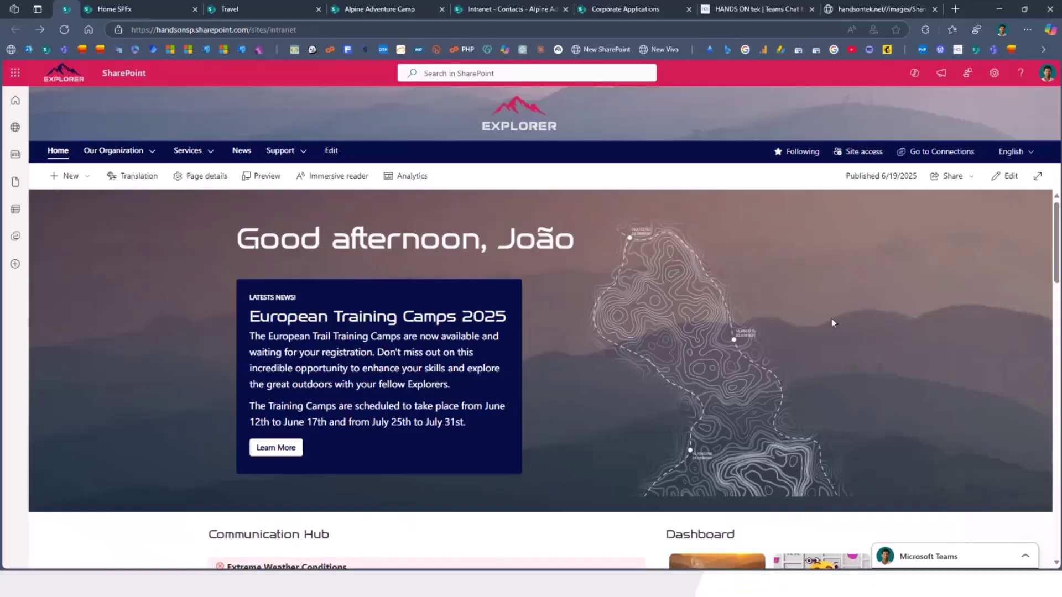
scroll(831, 318, down, 3)
scroll(831, 319, down, 2)
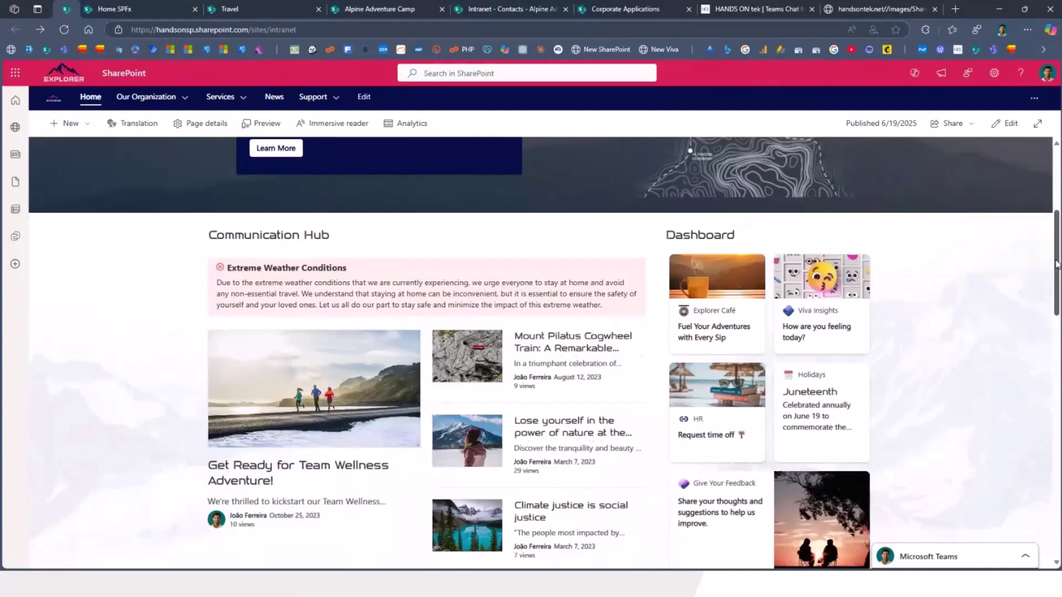
drag(1057, 265, 1052, 283)
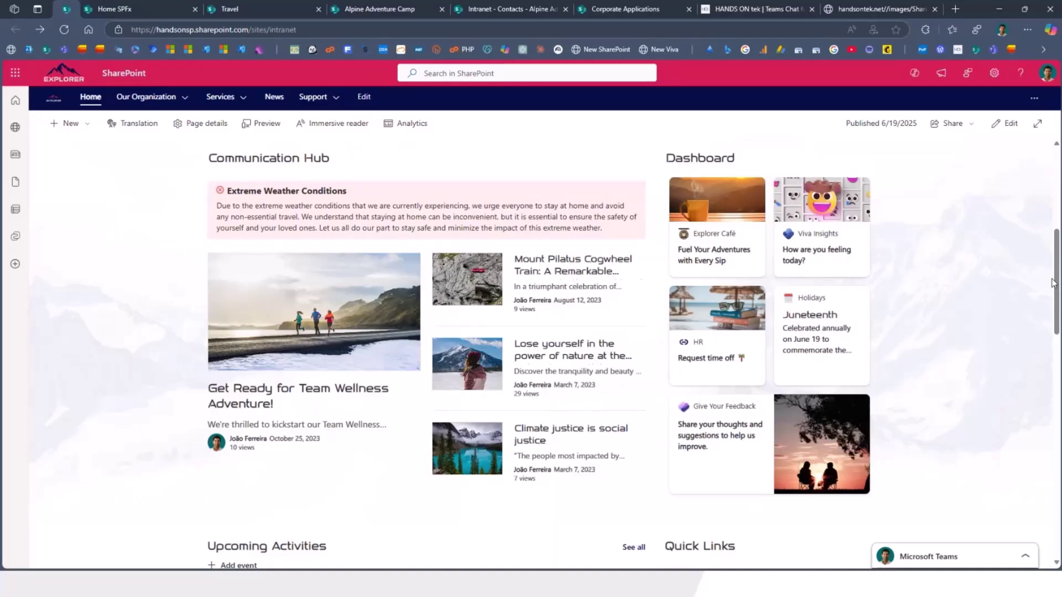
click(732, 241)
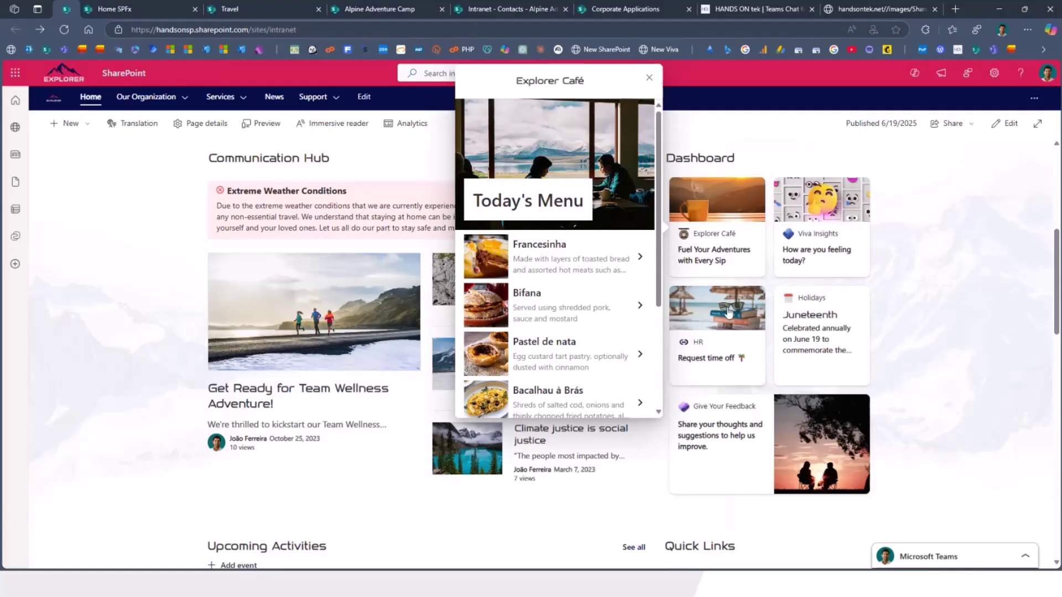
scroll(575, 289, down, 2)
scroll(574, 288, down, 1)
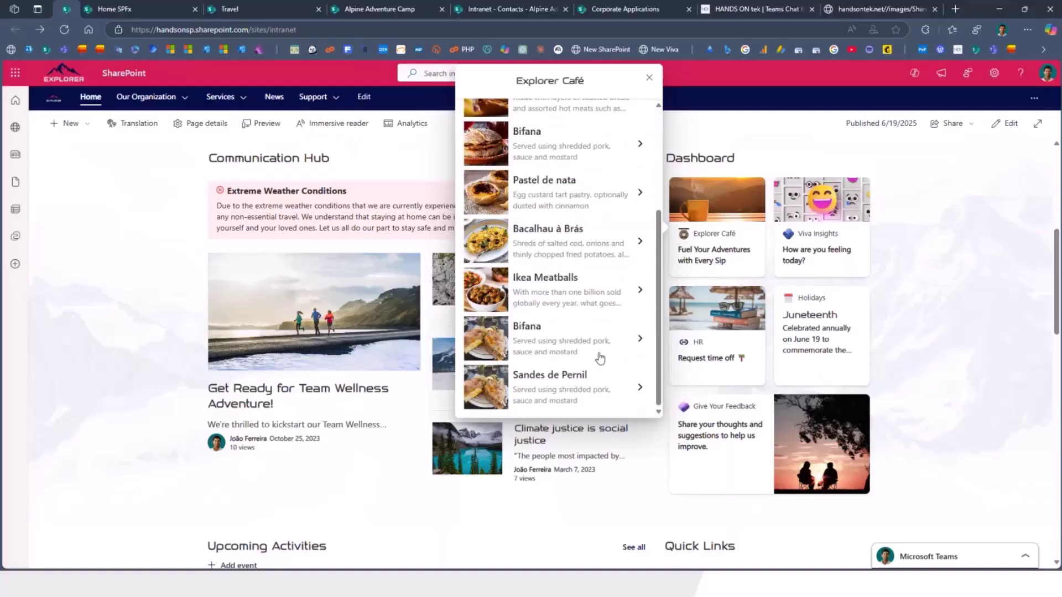
scroll(603, 358, up, 2)
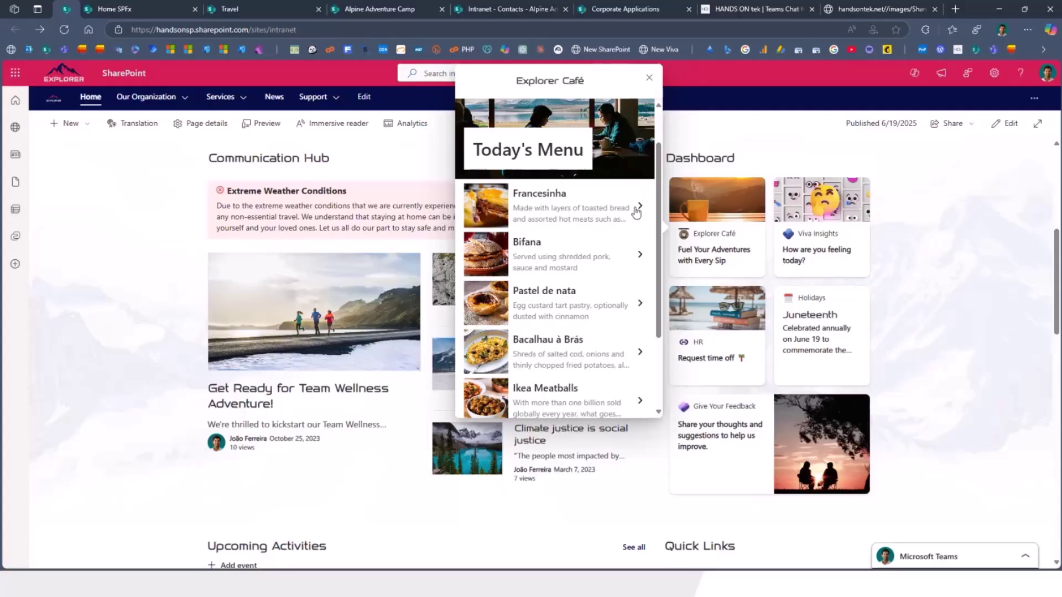
right_click(637, 212)
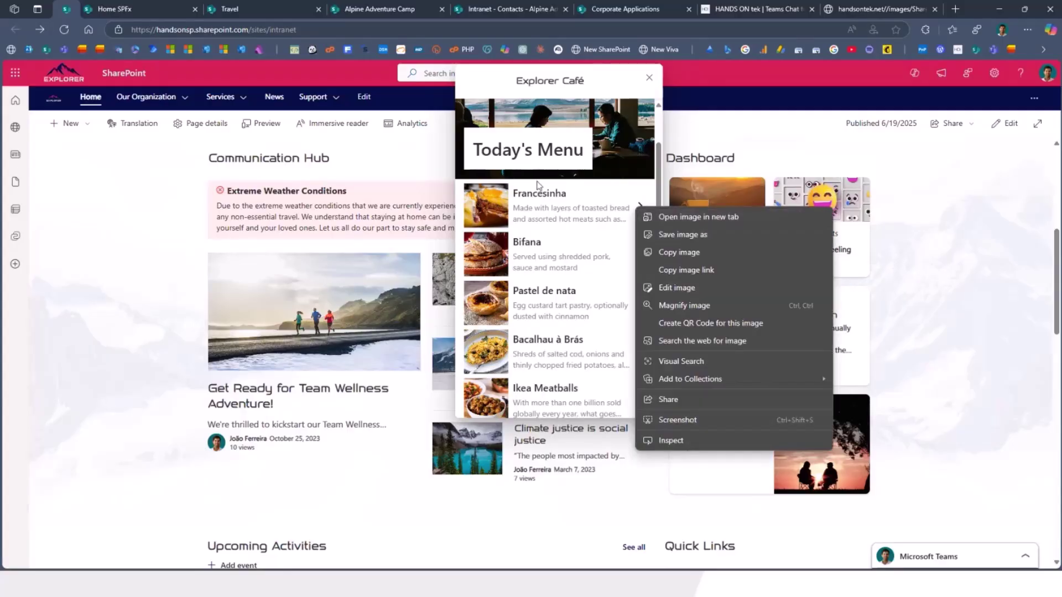
click(1006, 273)
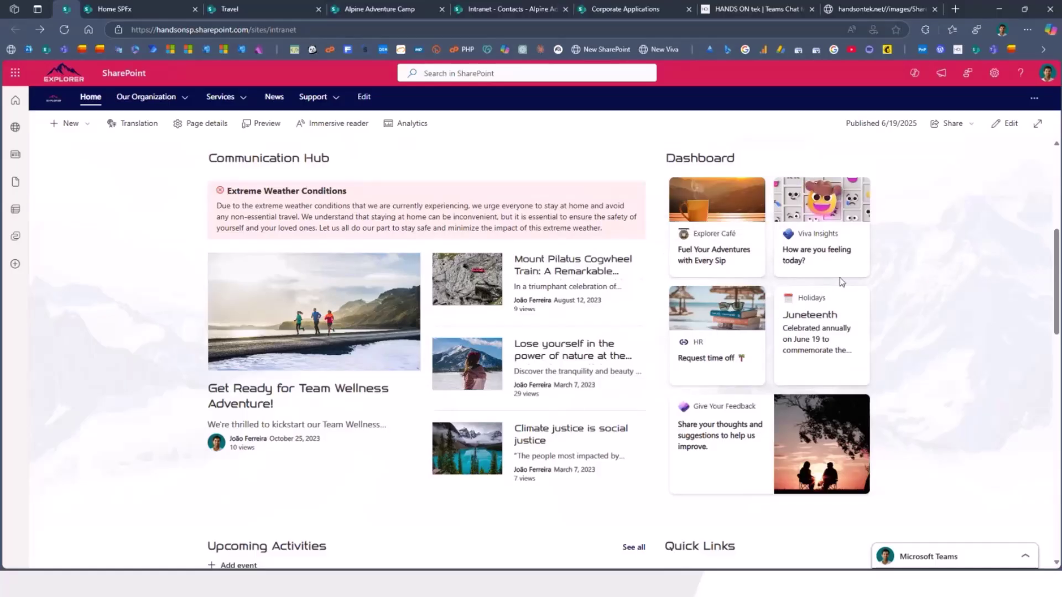
scroll(941, 272, down, 1)
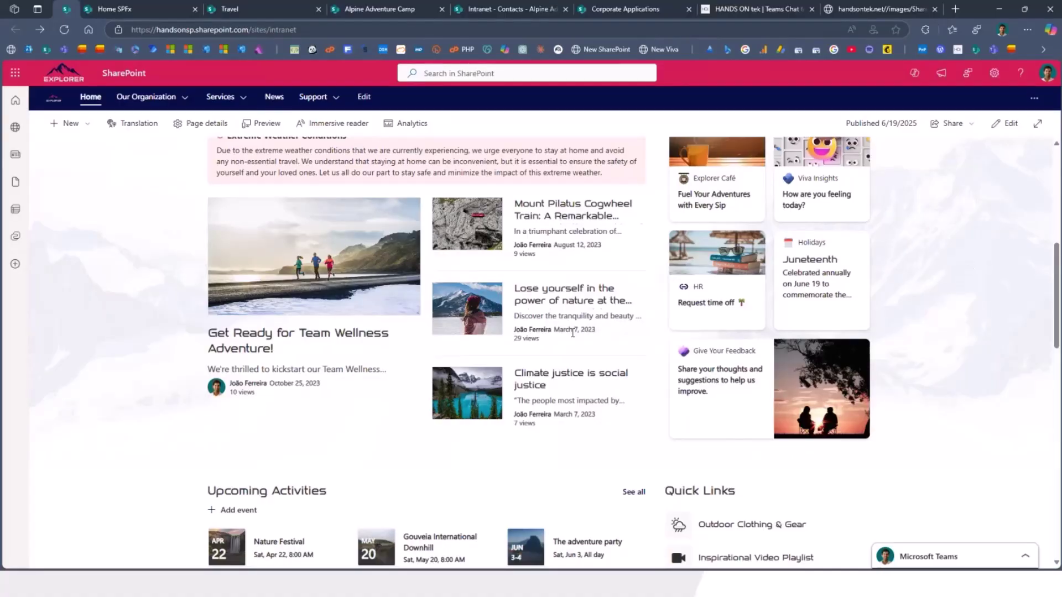
scroll(572, 333, up, 3)
scroll(571, 332, down, 1)
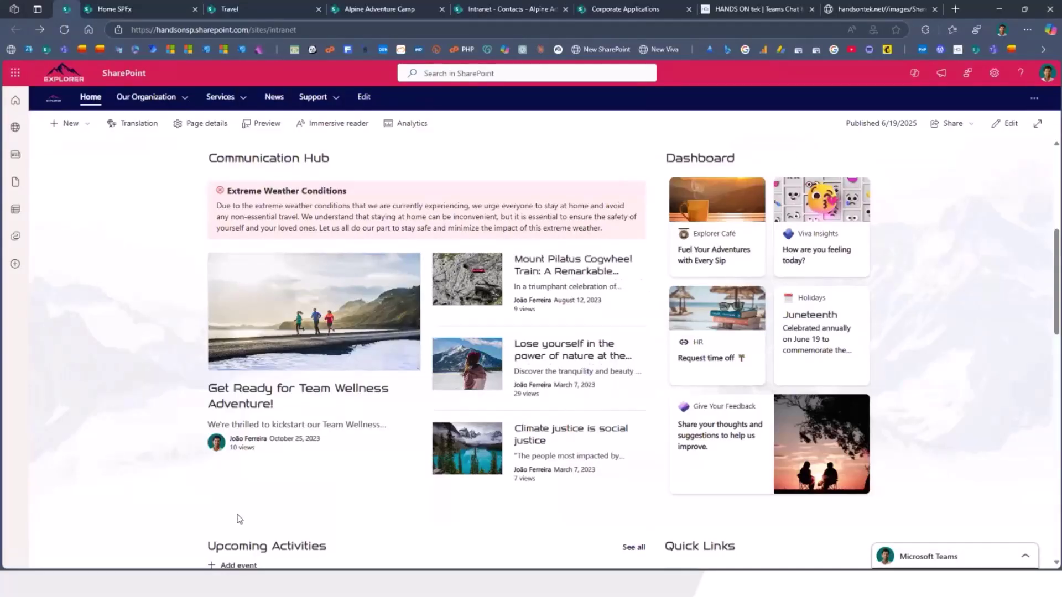
scroll(133, 436, down, 3)
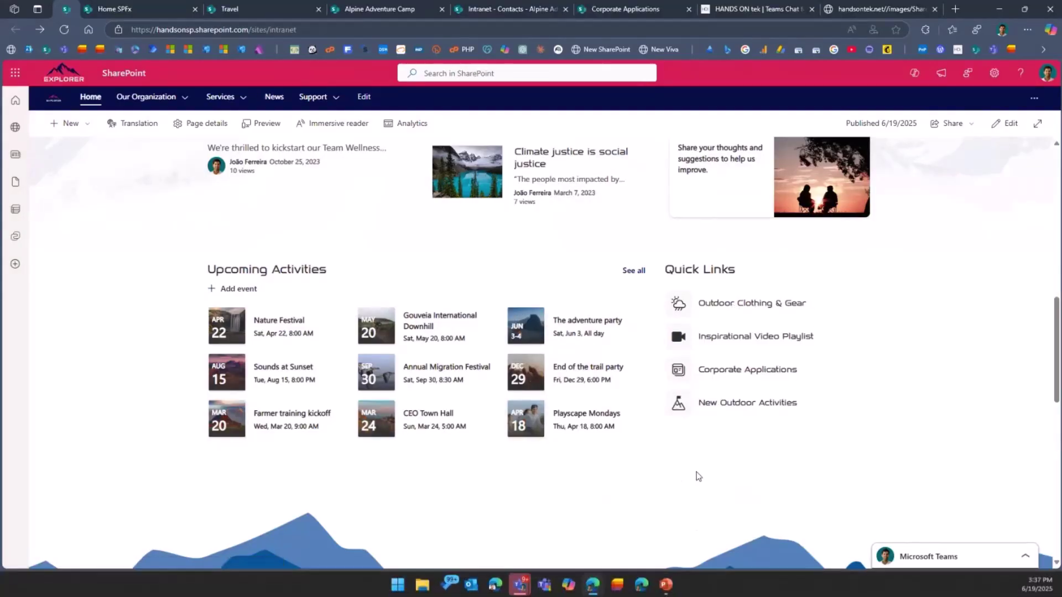
scroll(695, 412, down, 2)
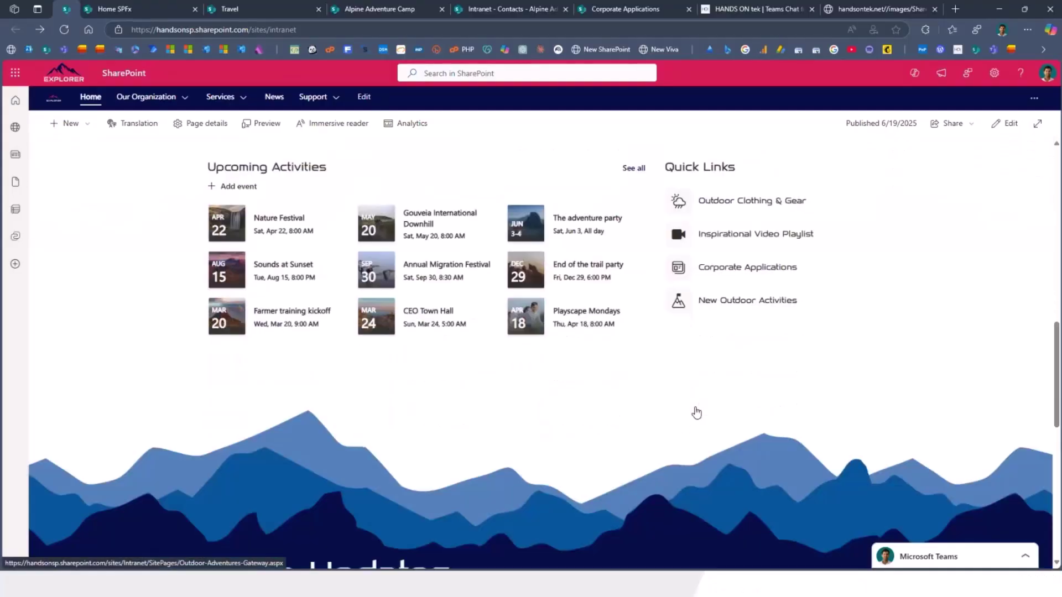
scroll(696, 411, down, 2)
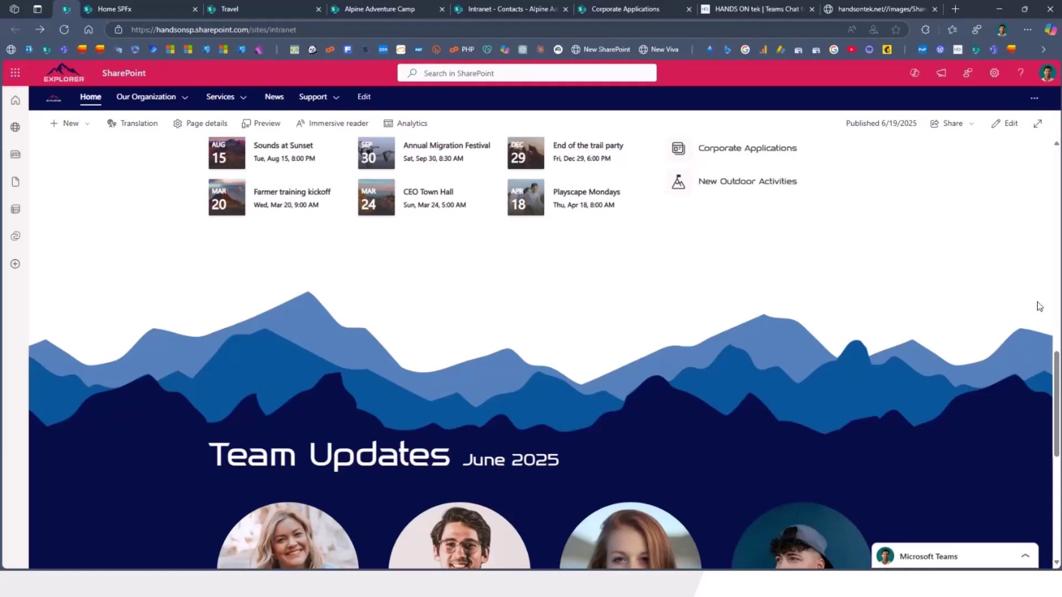
scroll(874, 303, down, 1)
scroll(853, 320, down, 2)
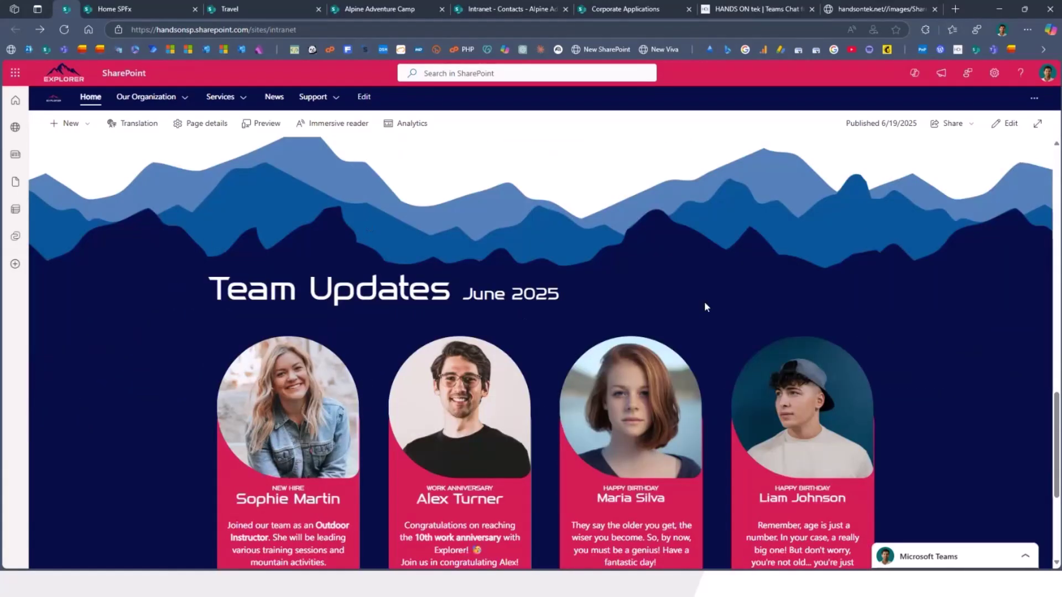
scroll(704, 307, down, 1)
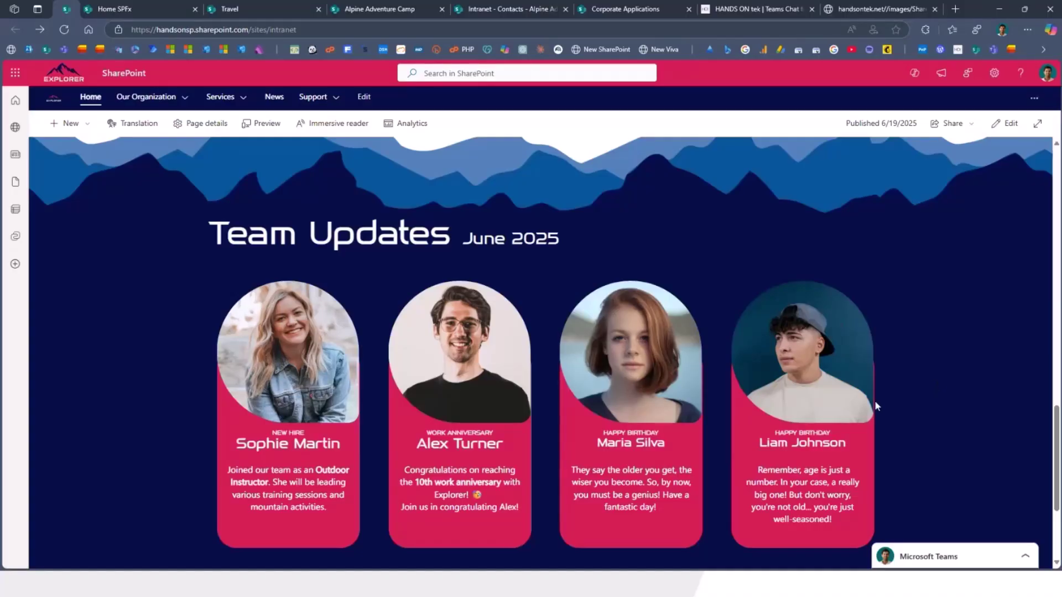
scroll(830, 363, down, 1)
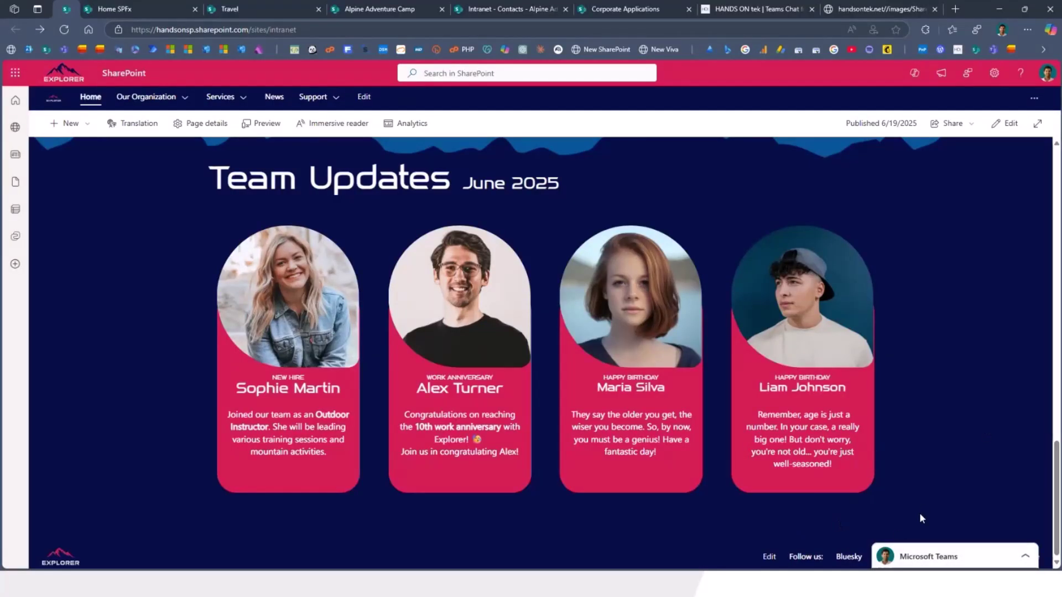
Step: Replay the communication site demo video from the start, then close its tab
click(861, 11)
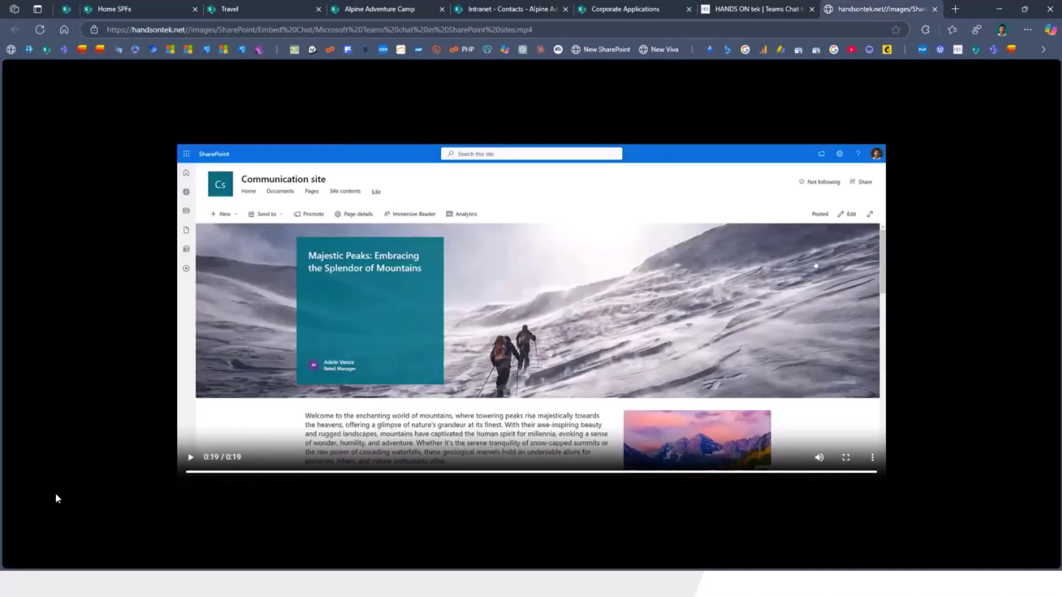
click(189, 458)
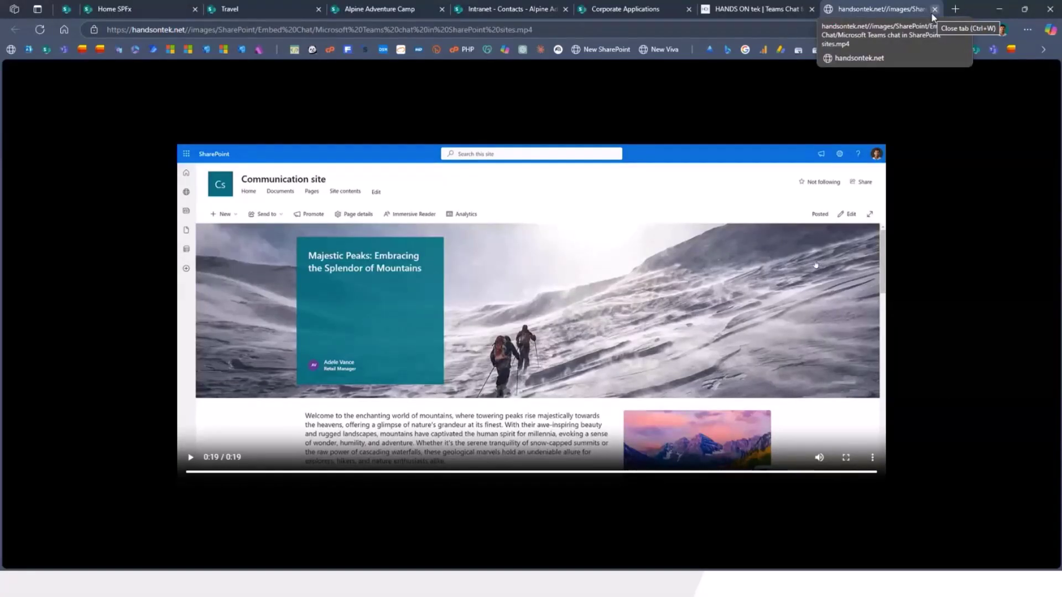
click(933, 11)
Step: Edit the home page with the header shown and toolbox closed, then select the Greetings heading
click(127, 11)
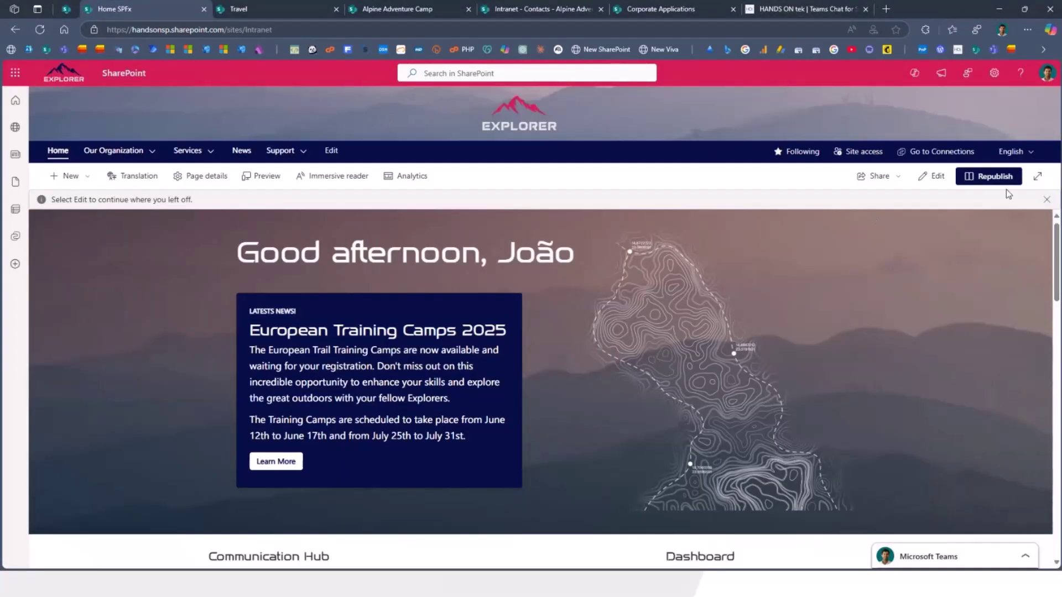
scroll(820, 261, down, 3)
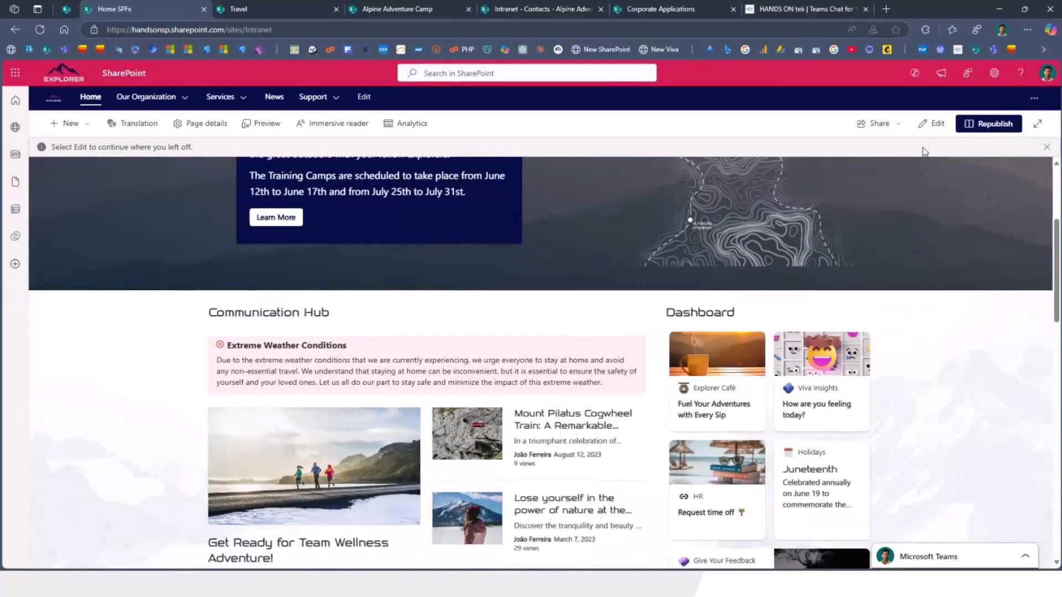
click(929, 125)
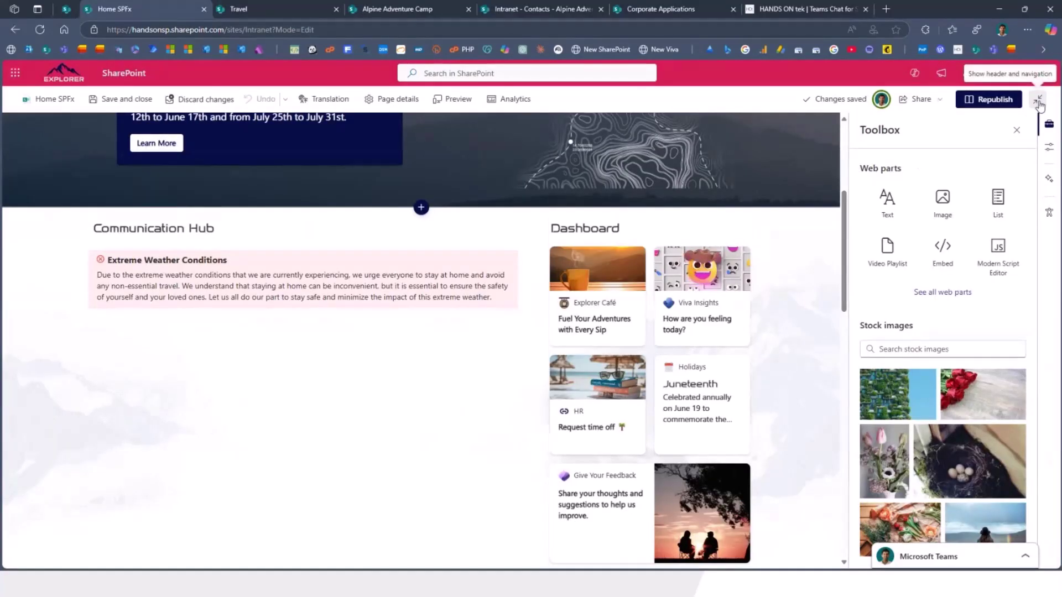
click(1035, 101)
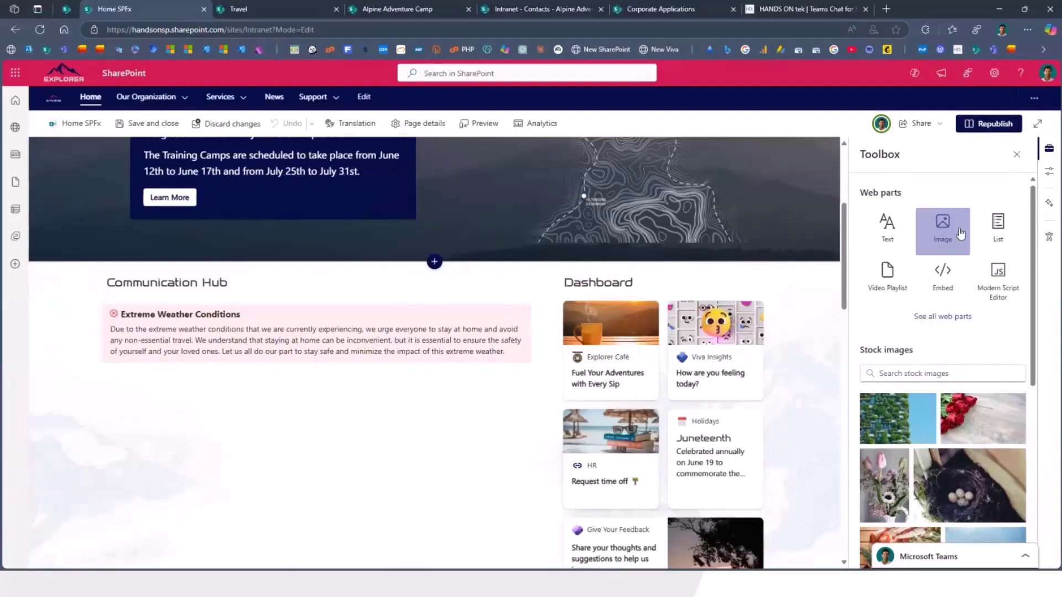
click(1049, 148)
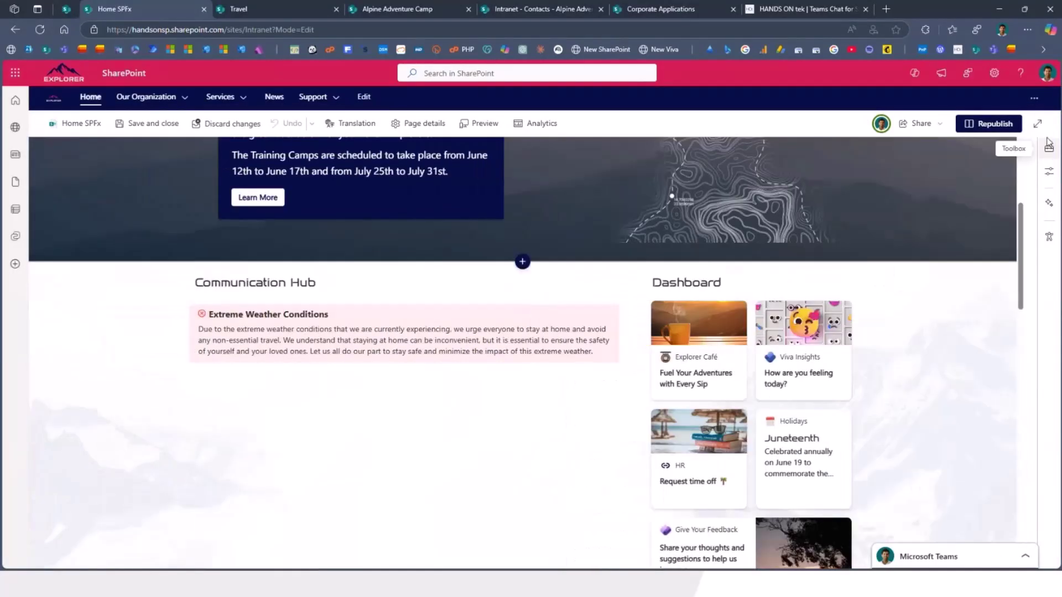
scroll(623, 441, up, 3)
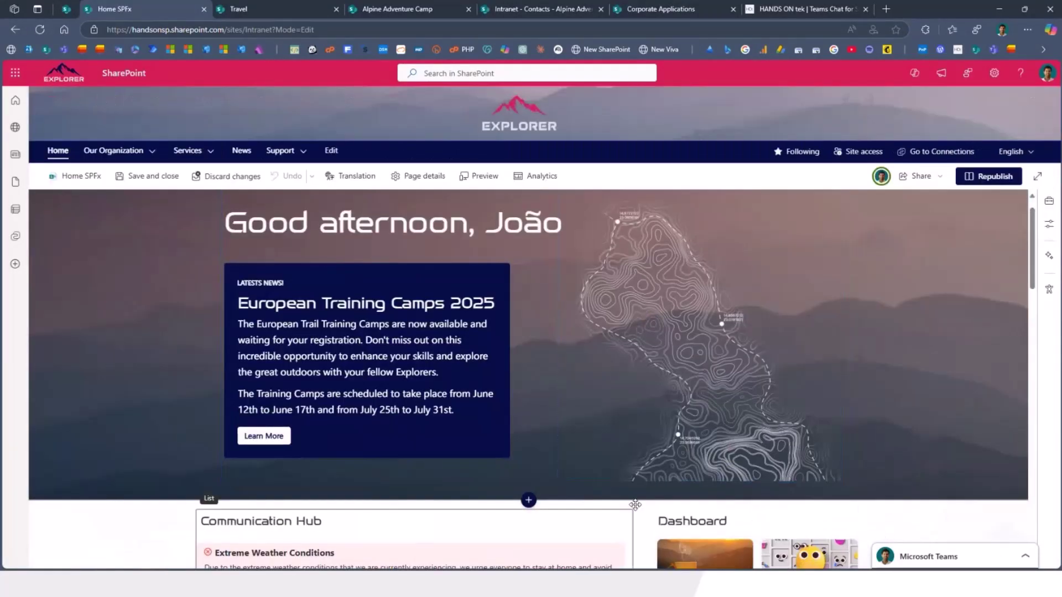
scroll(625, 464, up, 1)
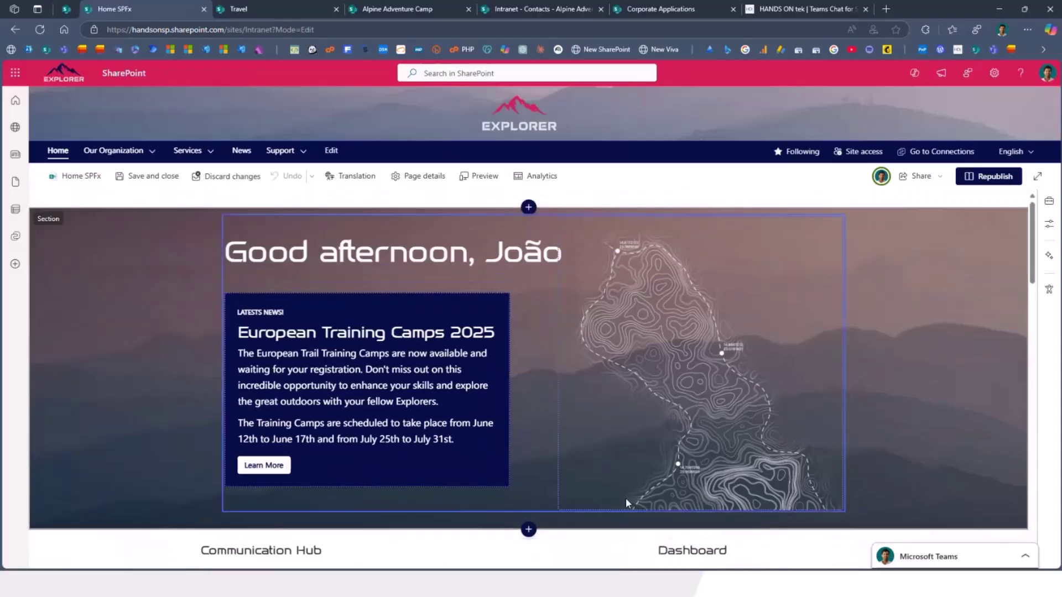
click(356, 263)
click(354, 262)
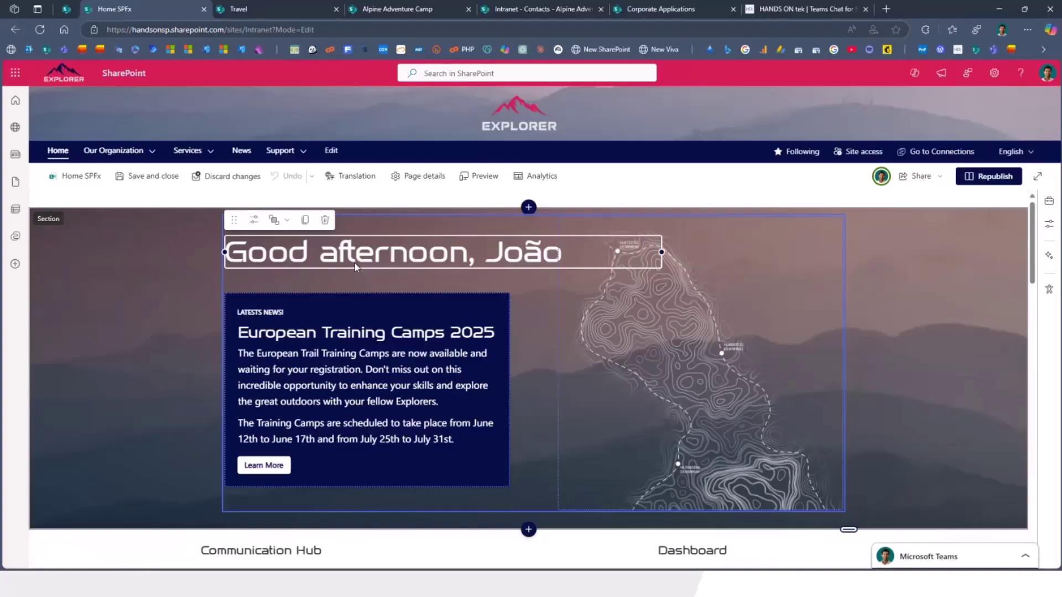
click(283, 151)
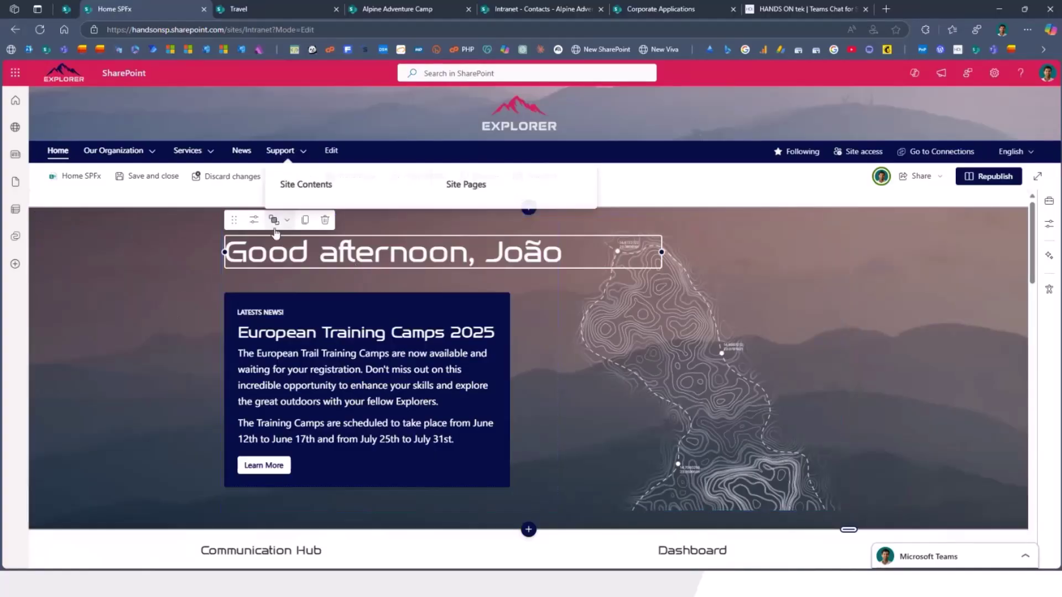
Step: In the greeting settings, try Full name, Last name and no name, then keep First name
click(255, 220)
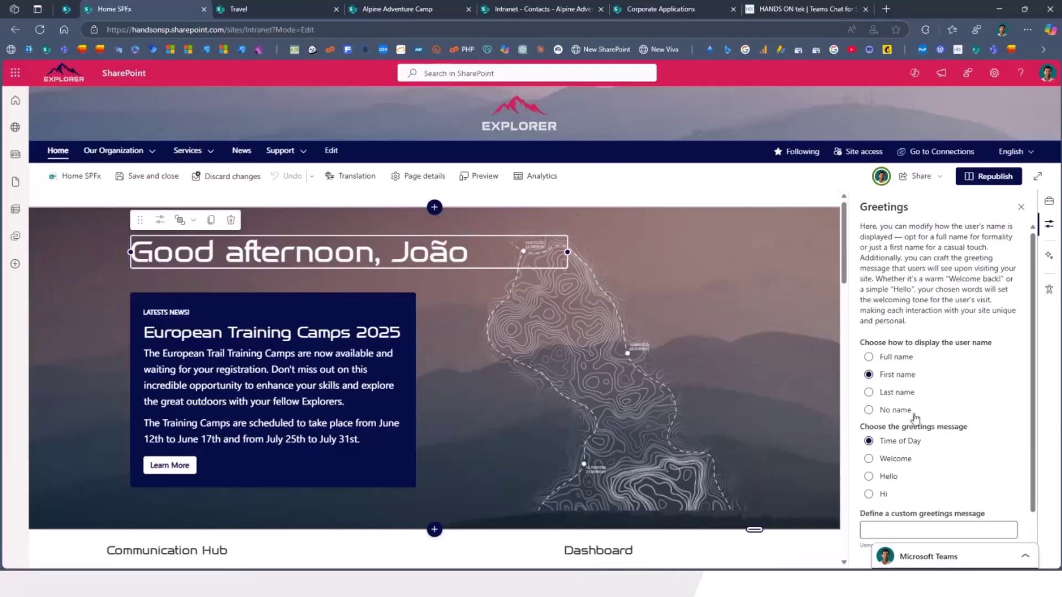
scroll(915, 418, down, 1)
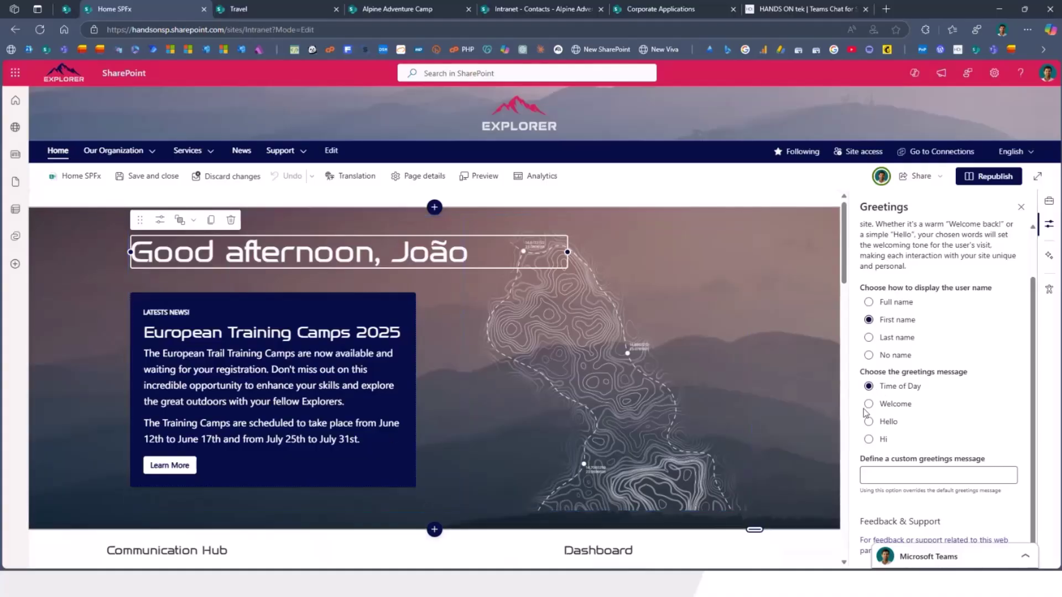
click(903, 304)
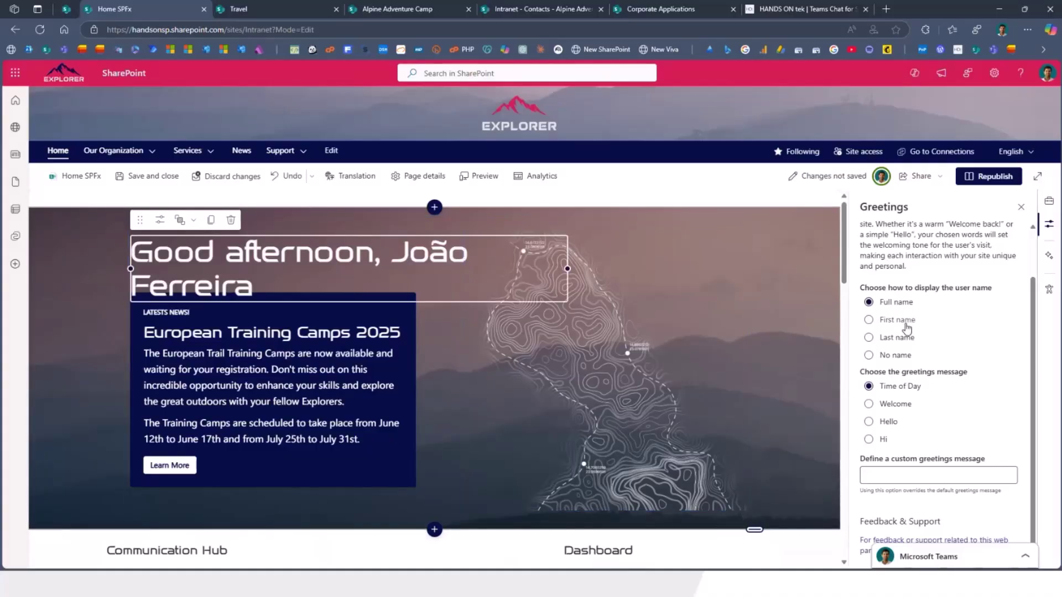
click(902, 337)
click(902, 356)
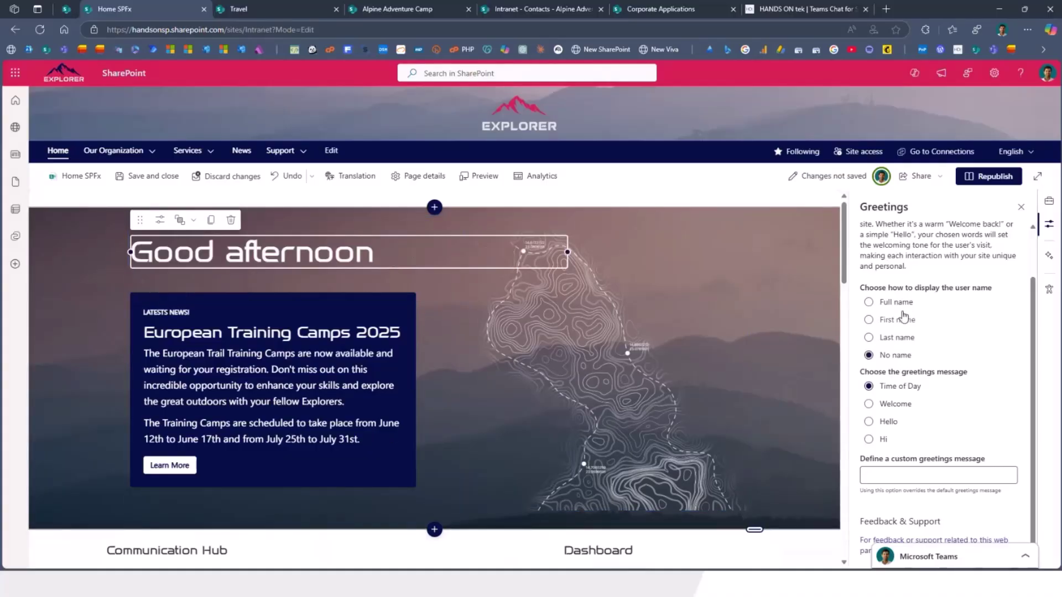
click(899, 339)
click(912, 320)
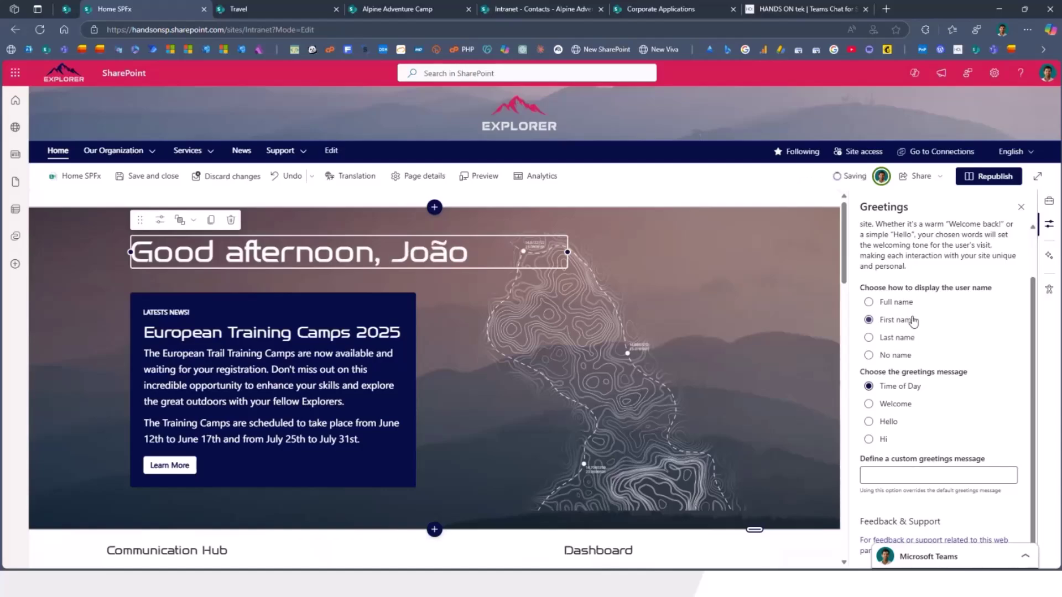
Step: Try the Welcome and Hello greeting messages, then restore Time of Day
click(893, 405)
click(889, 424)
click(905, 388)
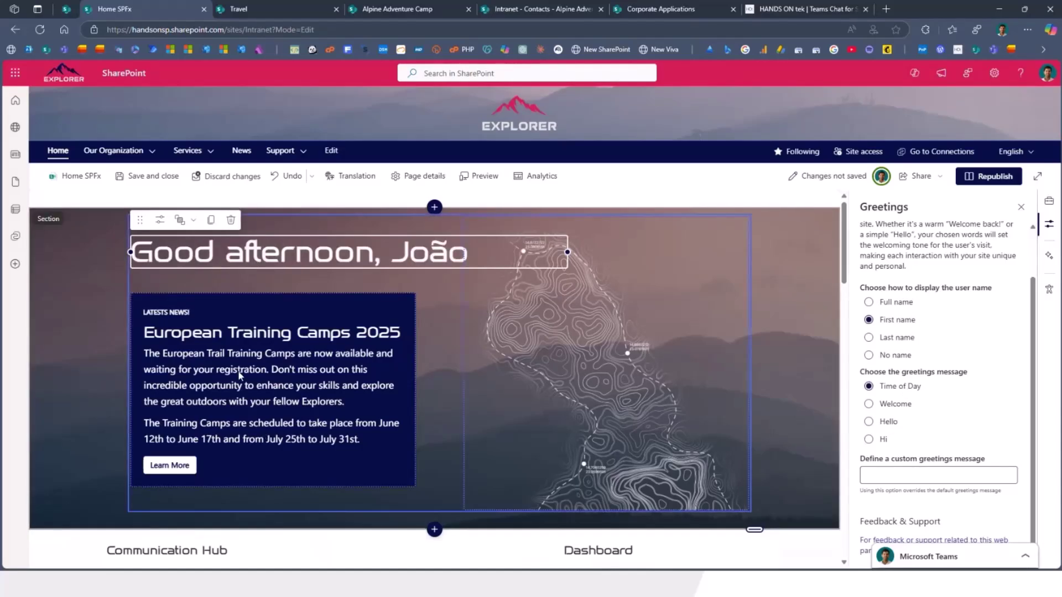
scroll(249, 347, down, 2)
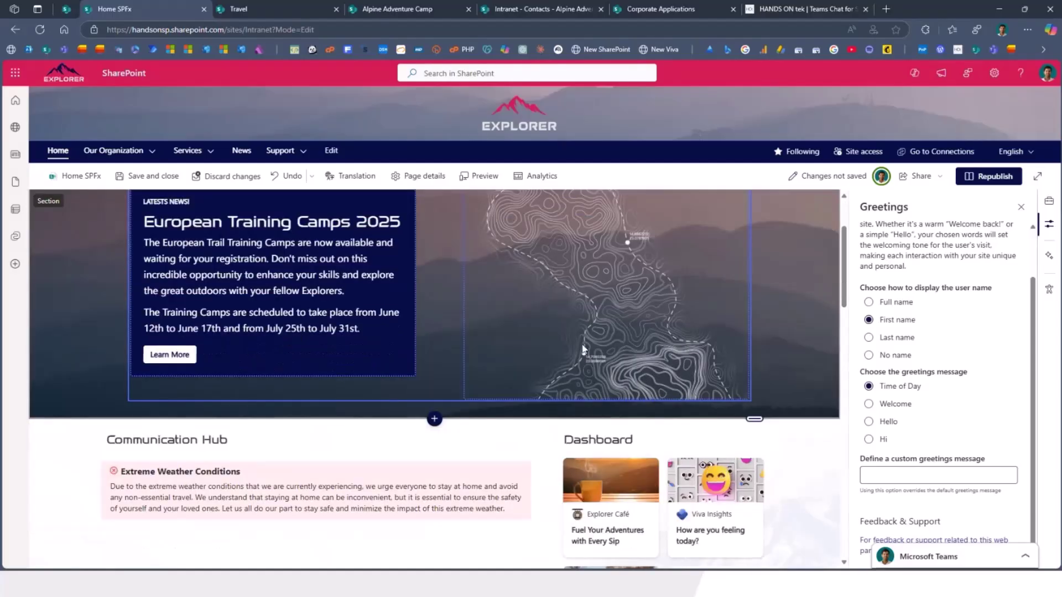
scroll(525, 343, up, 2)
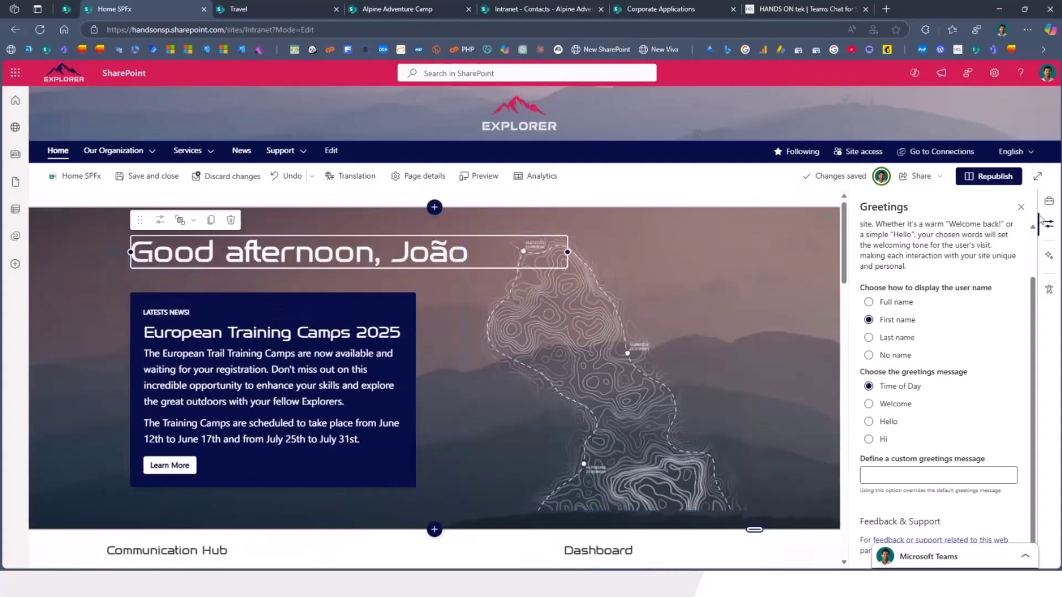
Step: Close the greeting settings, reload the home page, and close the web part toolbox
click(1020, 207)
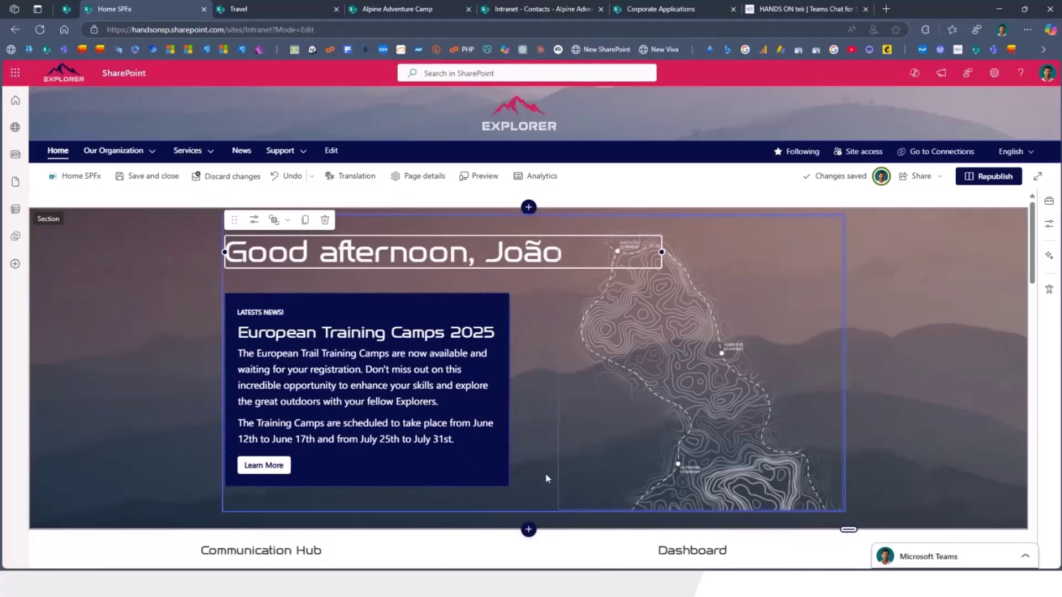
scroll(498, 410, down, 2)
scroll(499, 409, down, 1)
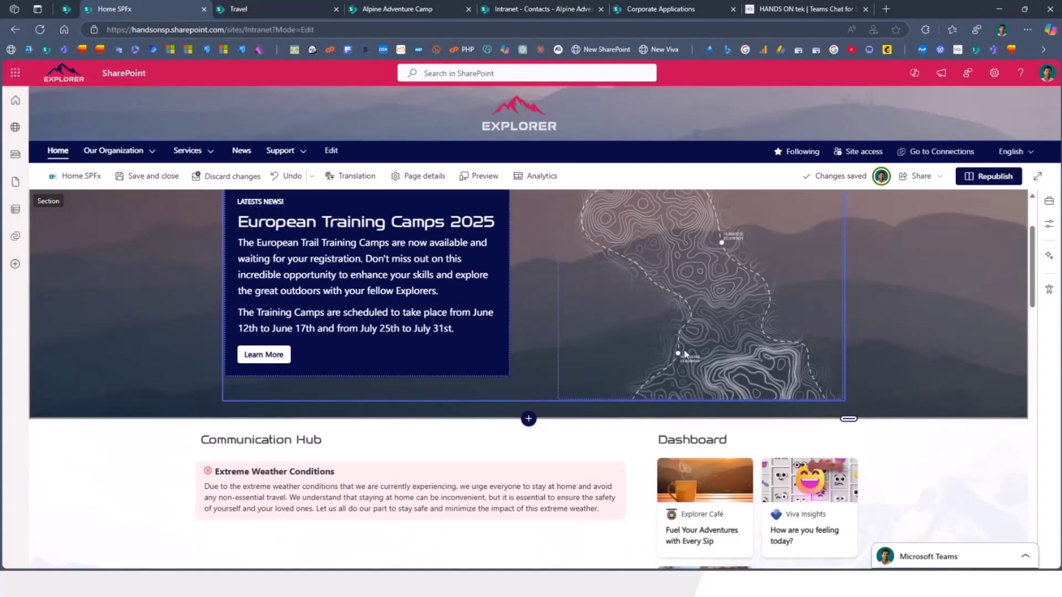
scroll(662, 346, down, 2)
scroll(528, 401, down, 3)
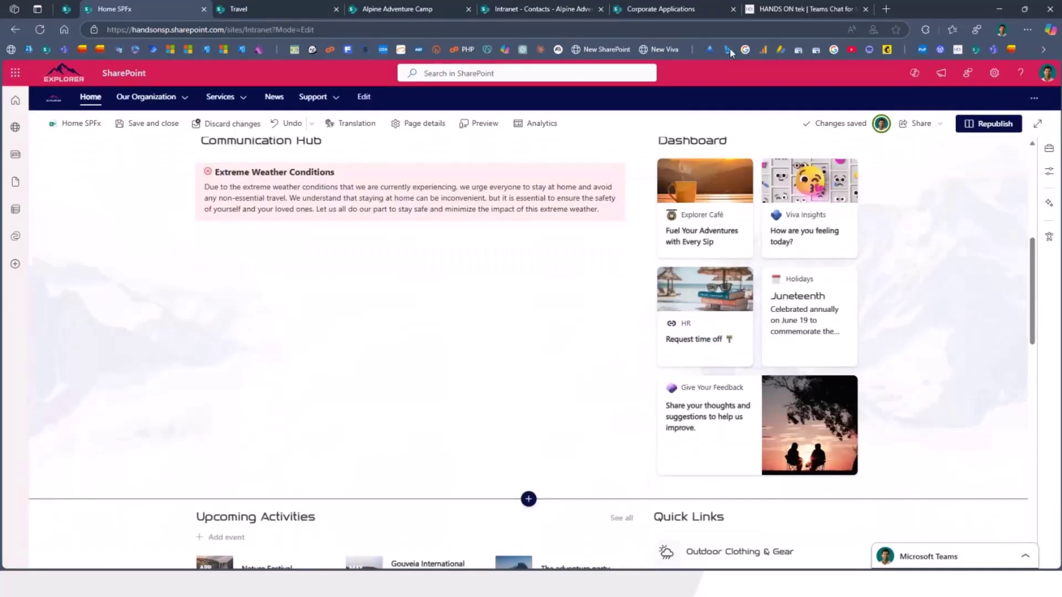
click(693, 36)
key(Return)
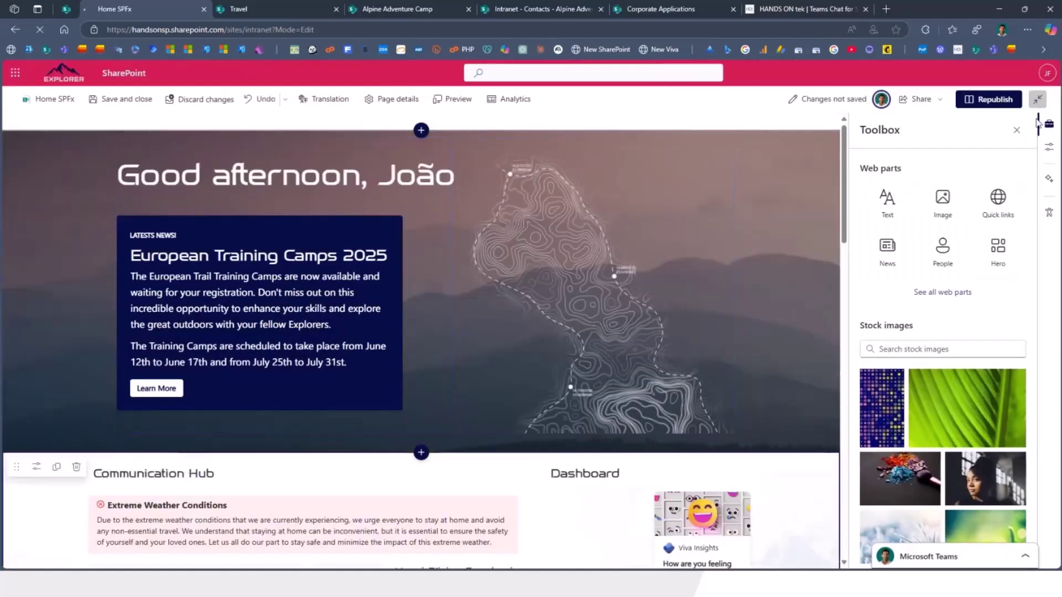
click(1047, 126)
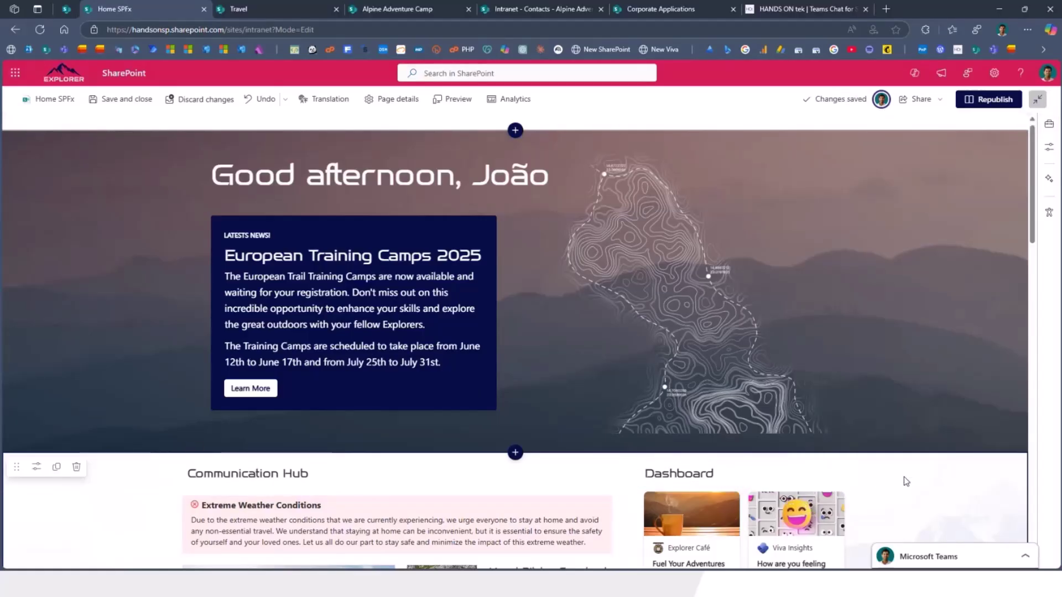
scroll(883, 497, down, 2)
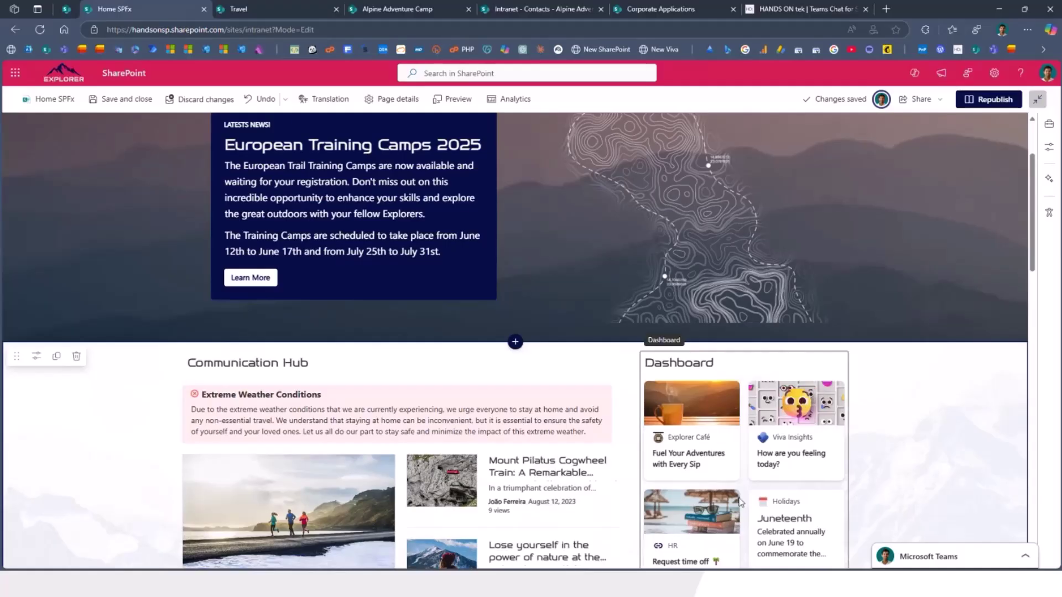
click(697, 362)
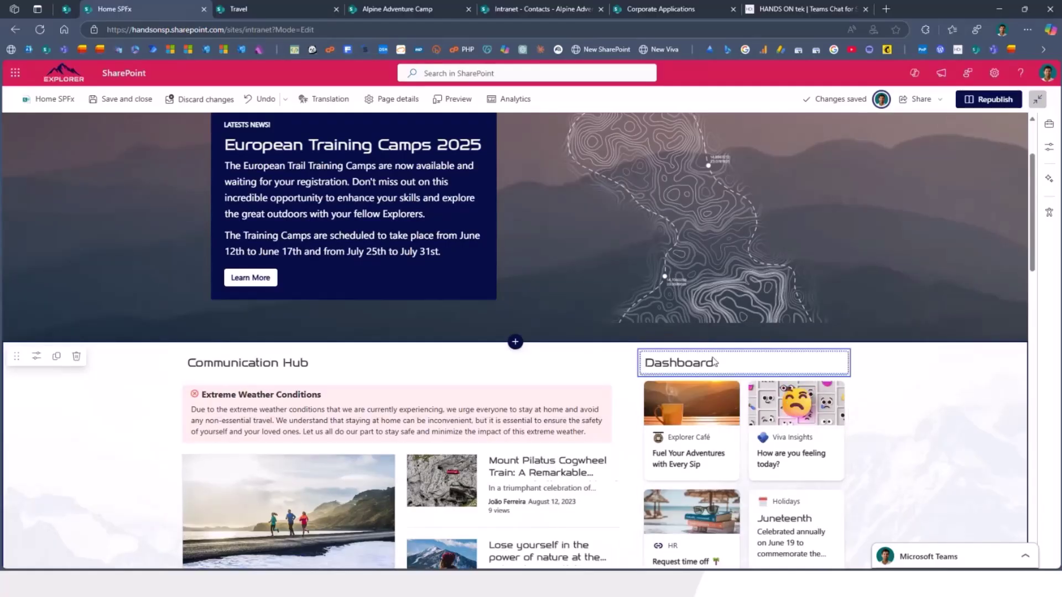
click(651, 362)
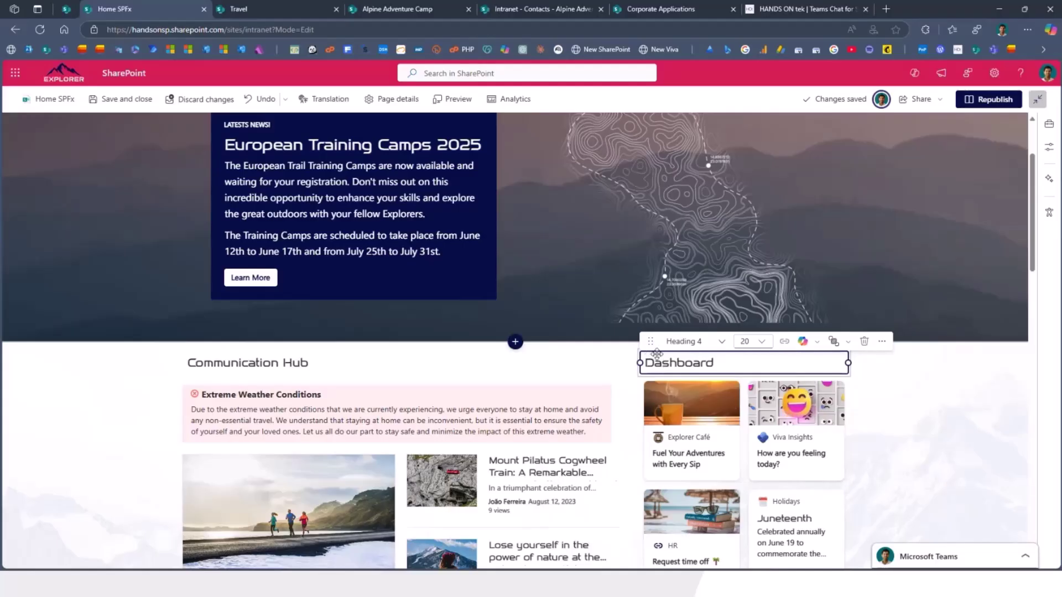
mouse_move(650, 341)
mouse_down()
mouse_move(743, 341)
mouse_move(655, 412)
mouse_up()
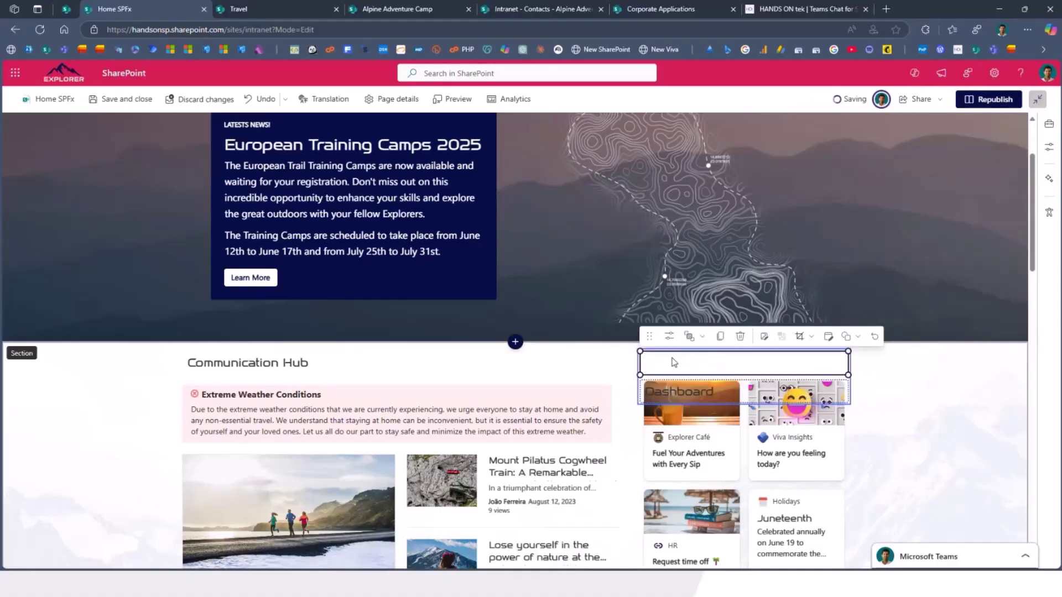
mouse_move(652, 377)
mouse_down()
mouse_move(665, 399)
mouse_move(475, 365)
mouse_move(638, 363)
mouse_up()
click(665, 399)
click(492, 378)
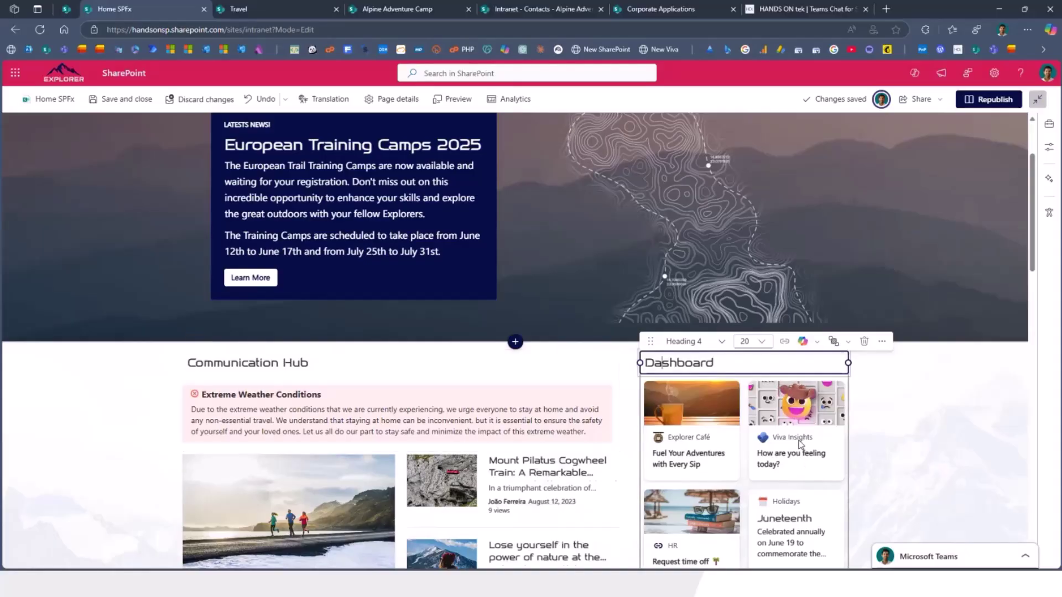
click(895, 428)
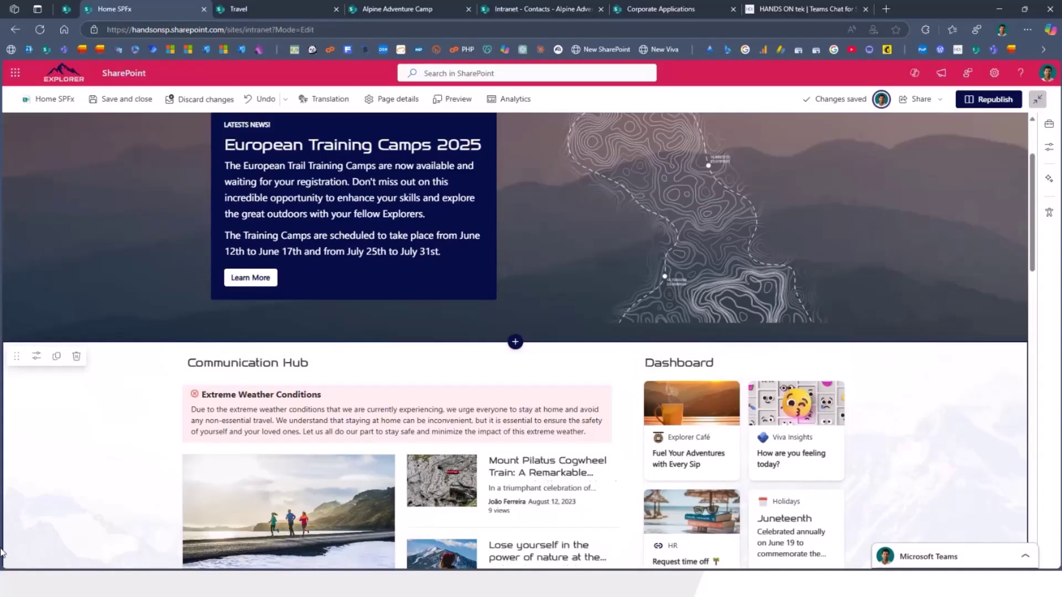
click(406, 378)
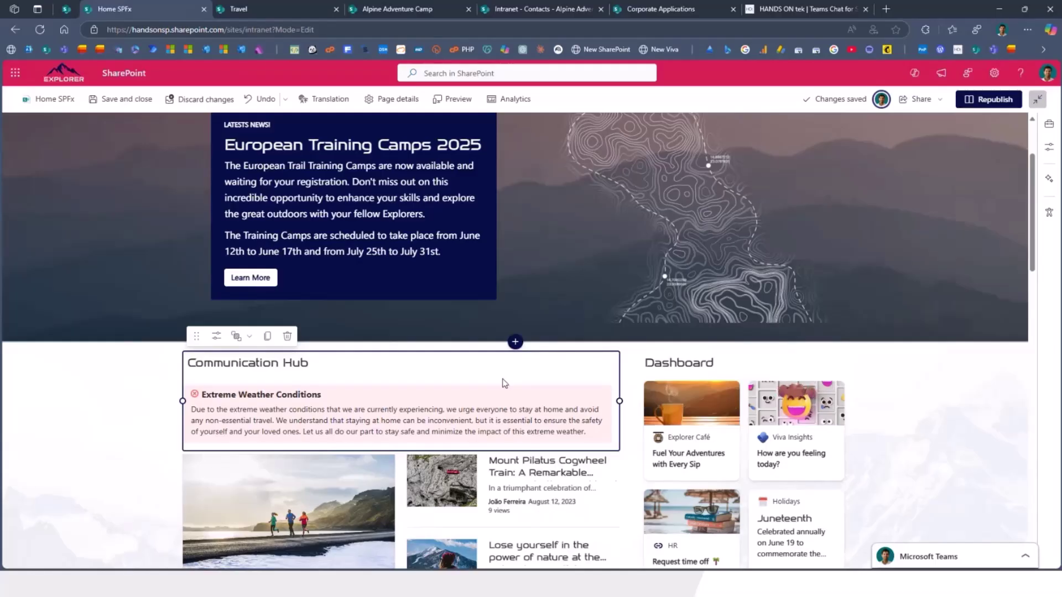
scroll(279, 427, down, 1)
scroll(279, 427, down, 2)
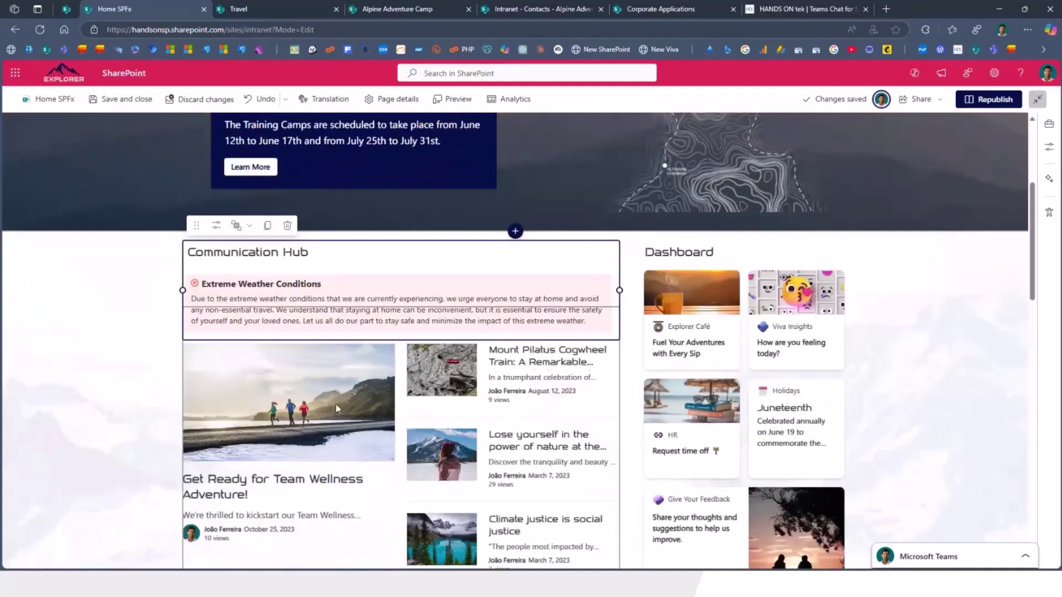
click(338, 404)
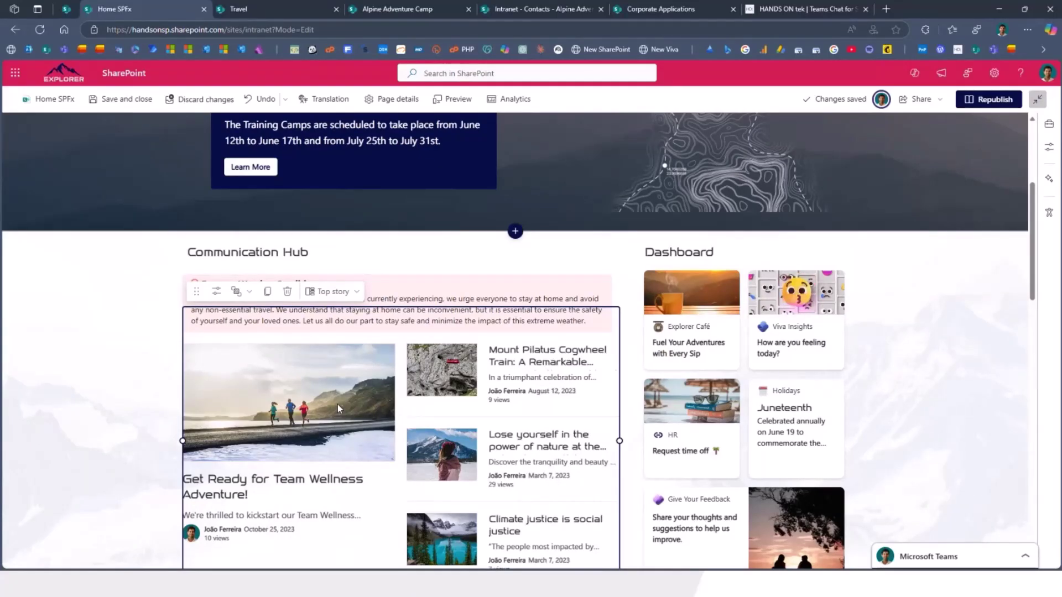
click(482, 277)
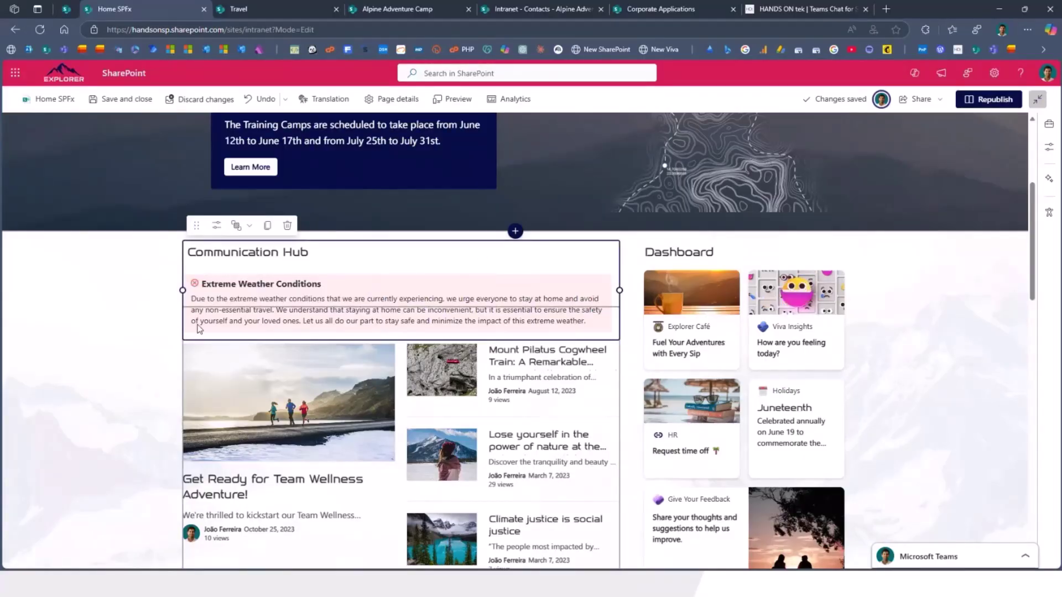
click(257, 383)
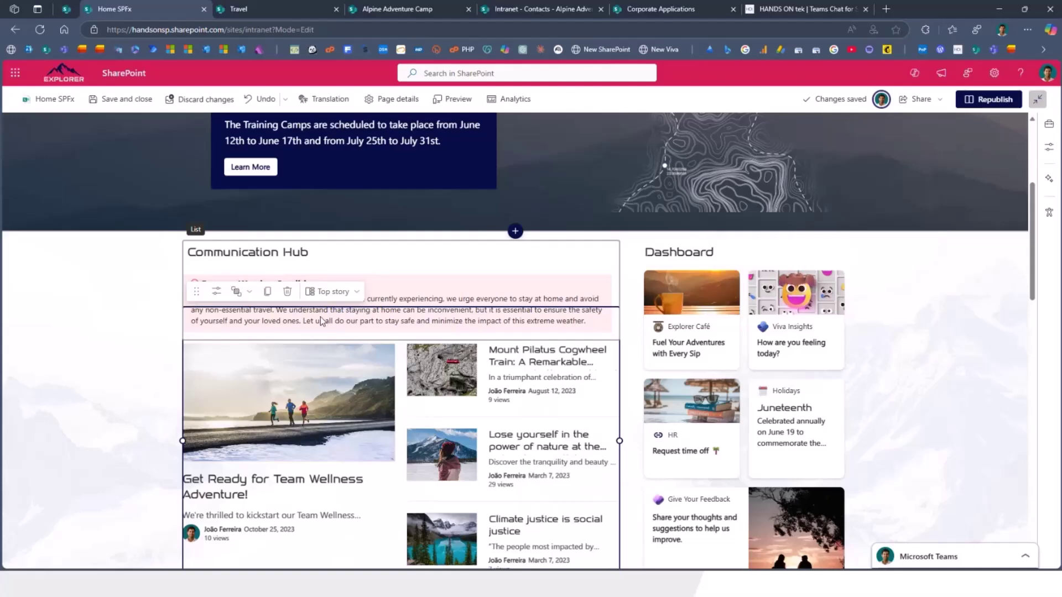
click(162, 376)
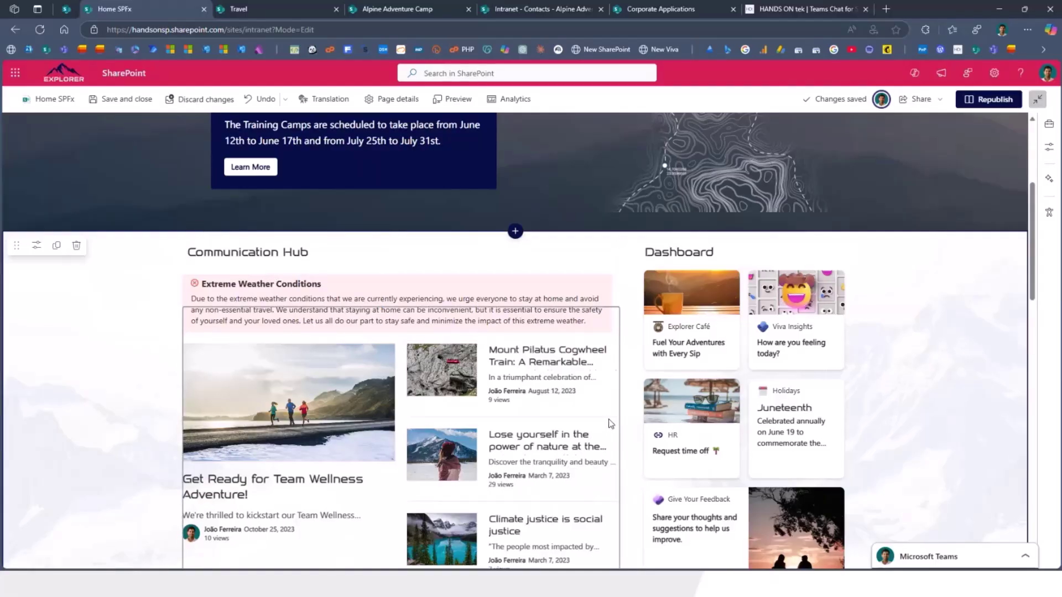
scroll(387, 401, down, 2)
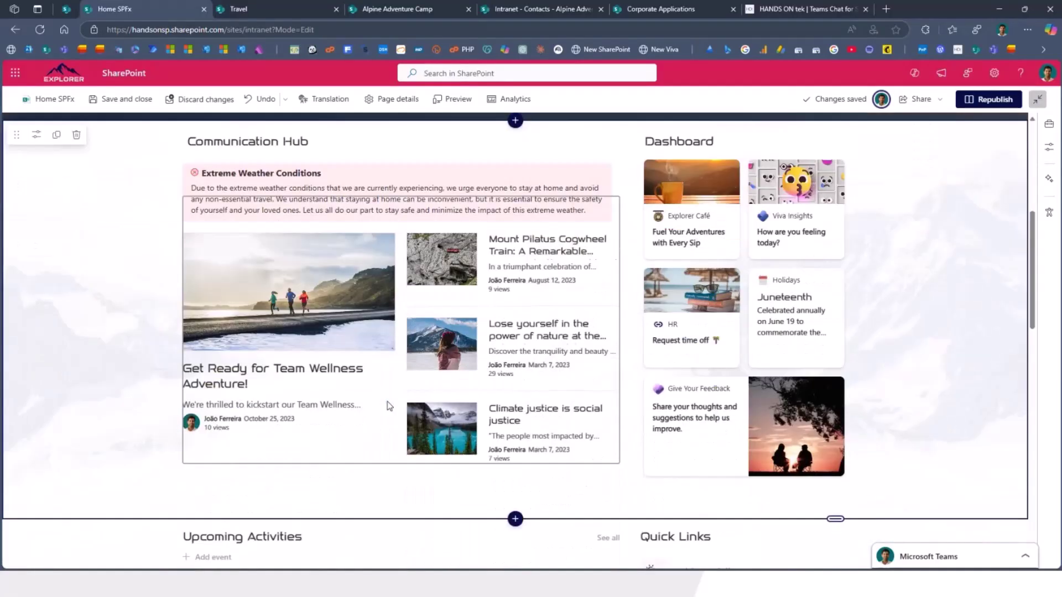
scroll(386, 400, down, 3)
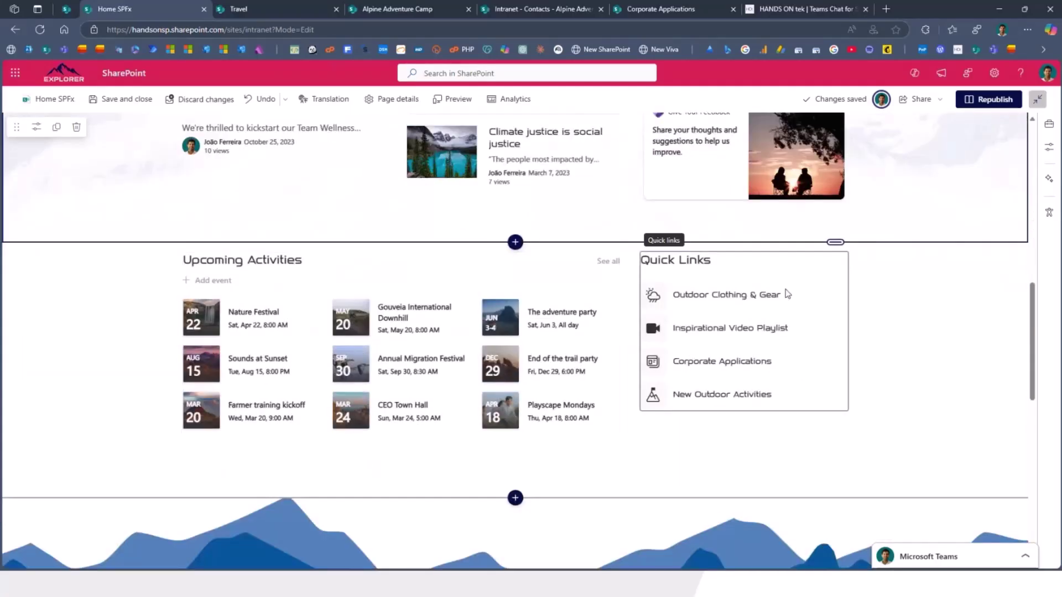
click(776, 421)
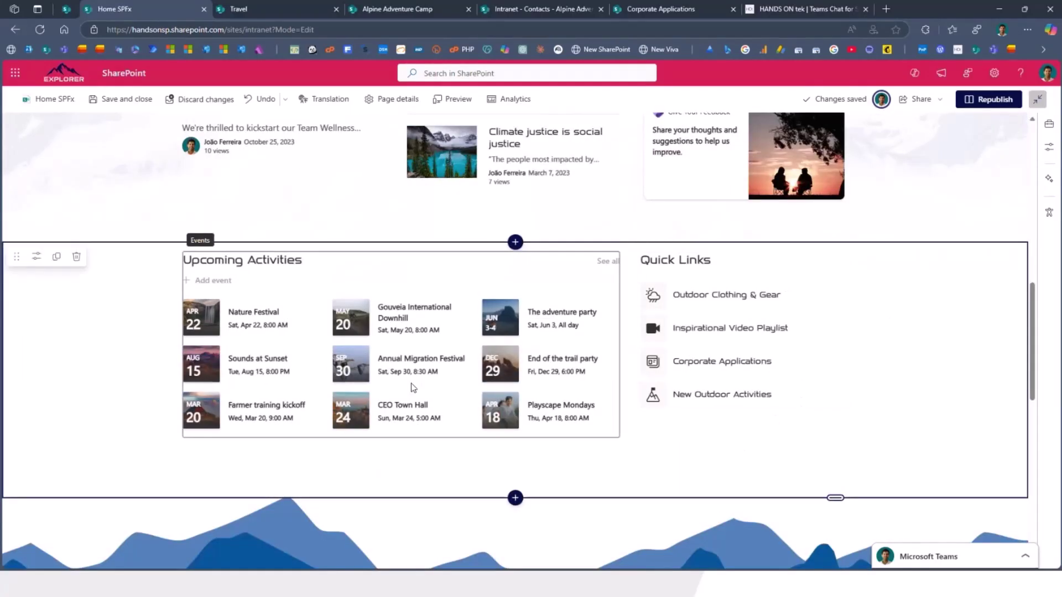
scroll(415, 379, down, 2)
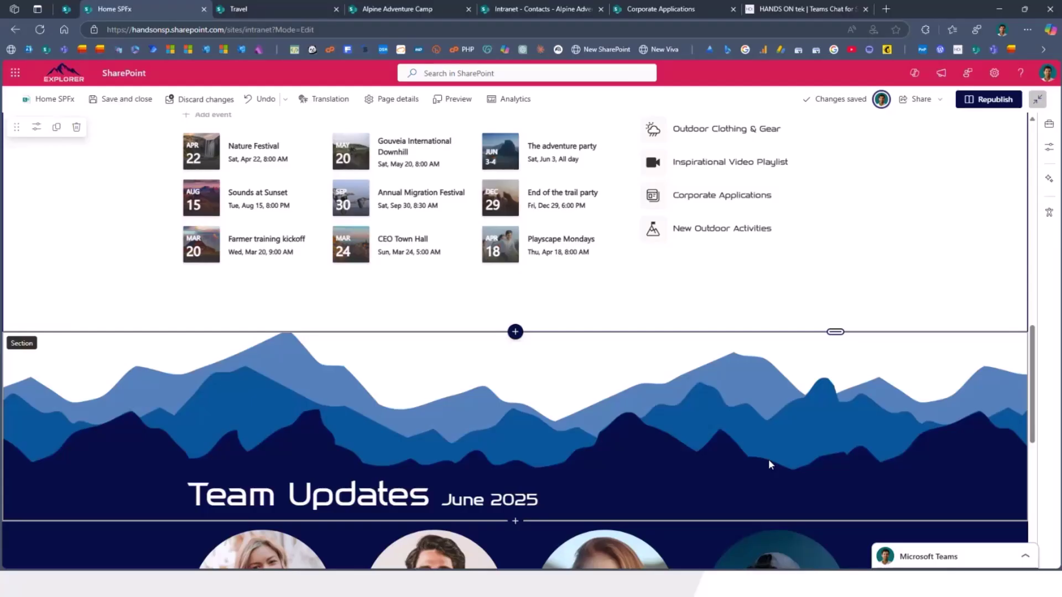
scroll(562, 407, up, 2)
scroll(498, 406, down, 4)
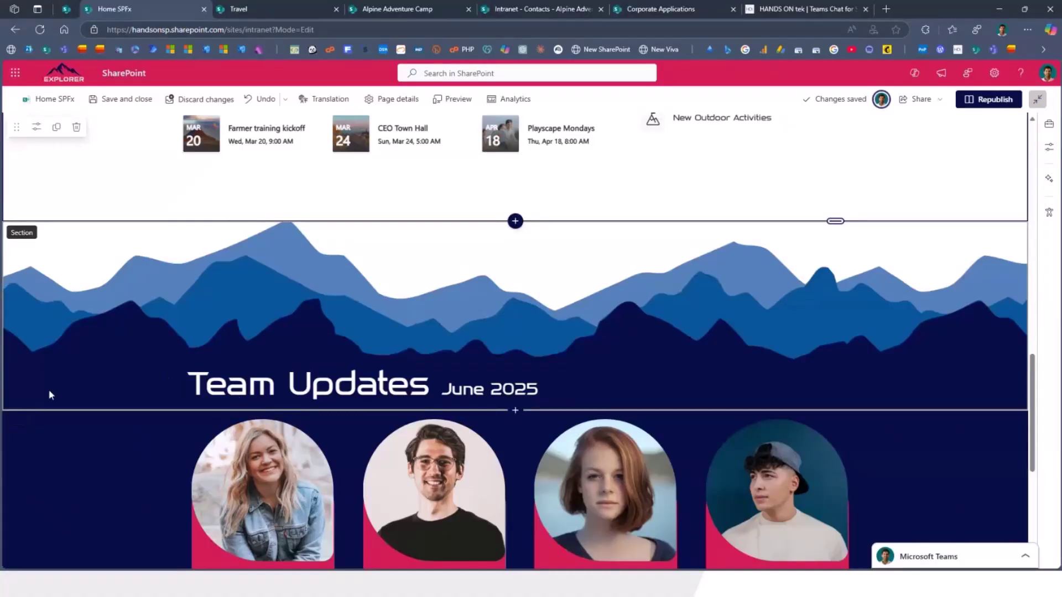
click(246, 380)
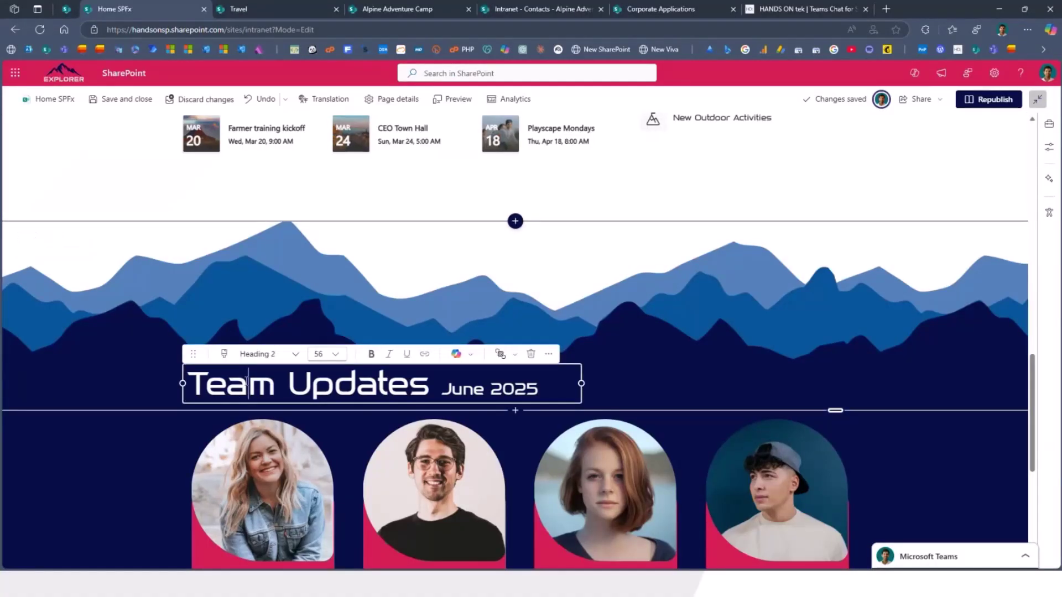
scroll(547, 330, down, 1)
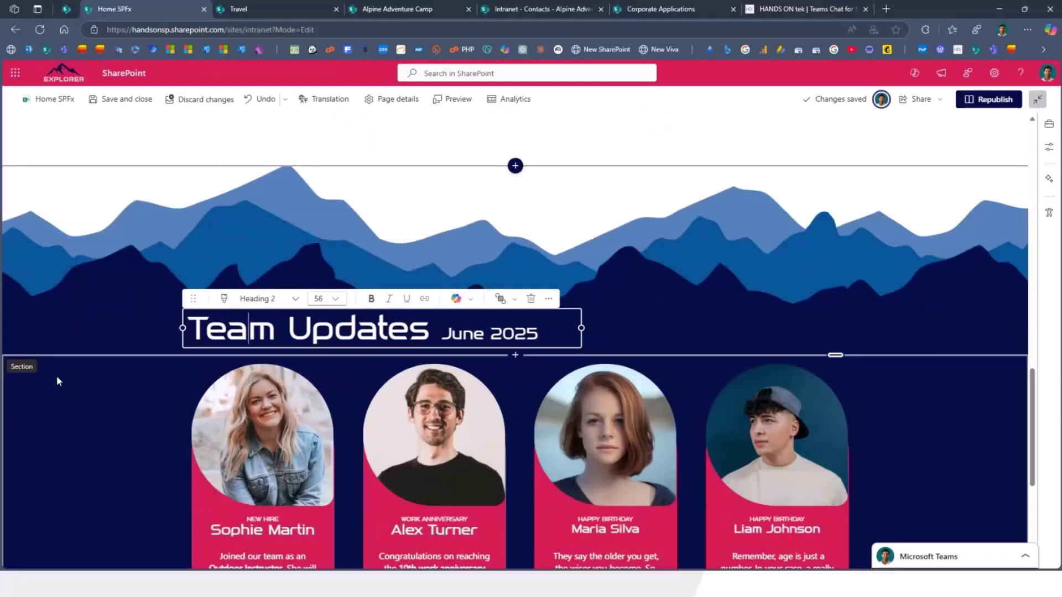
click(53, 392)
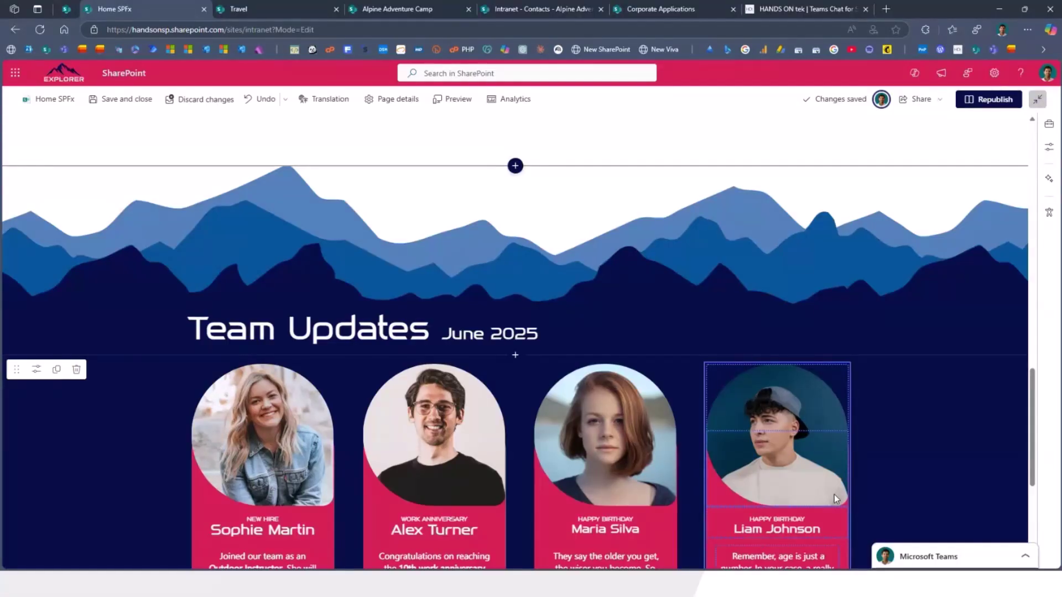
scroll(826, 296, down, 3)
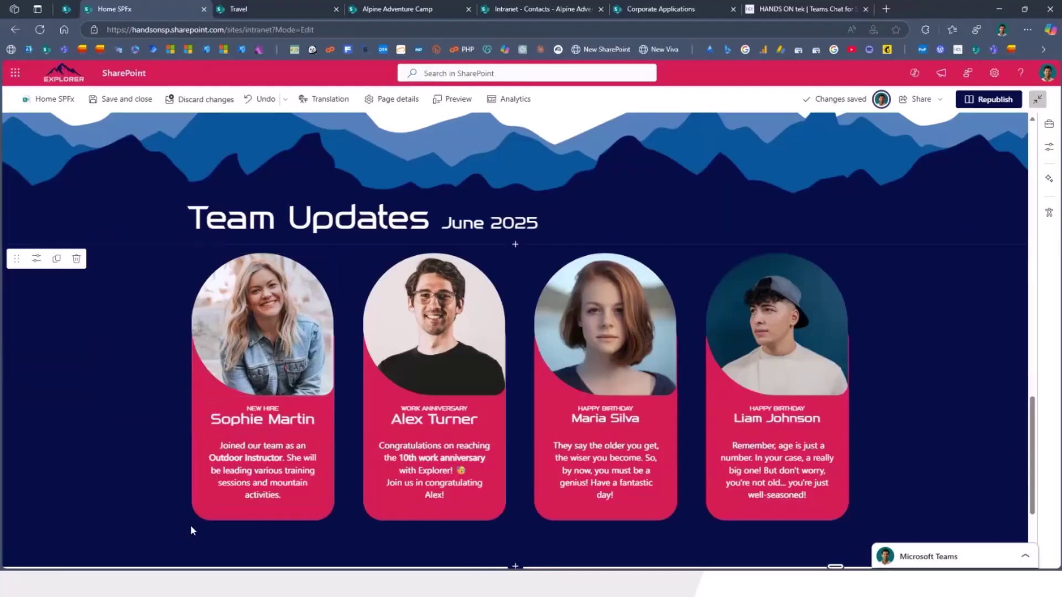
click(249, 324)
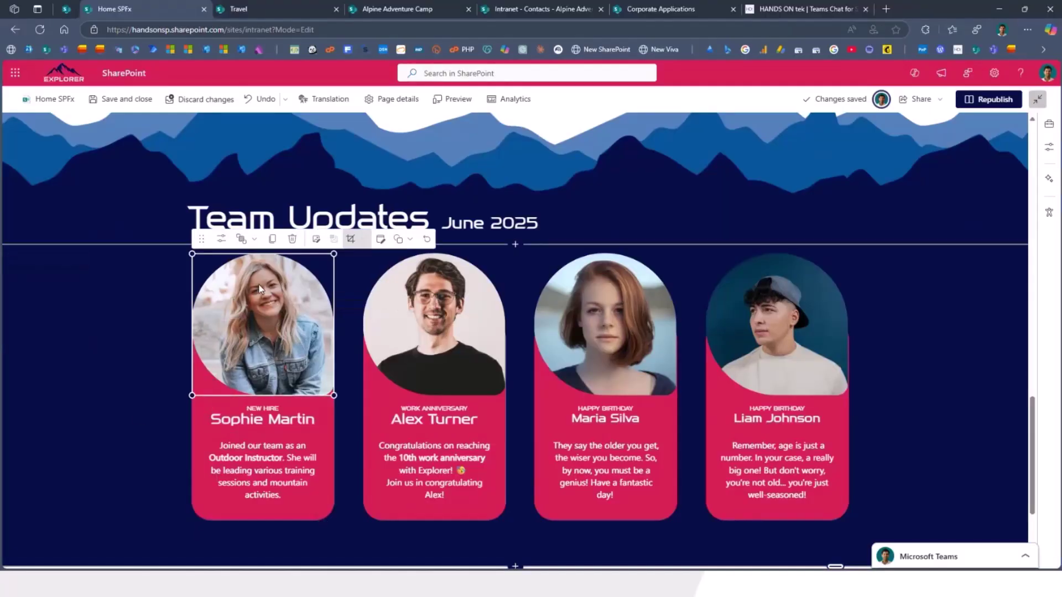
click(200, 459)
click(336, 541)
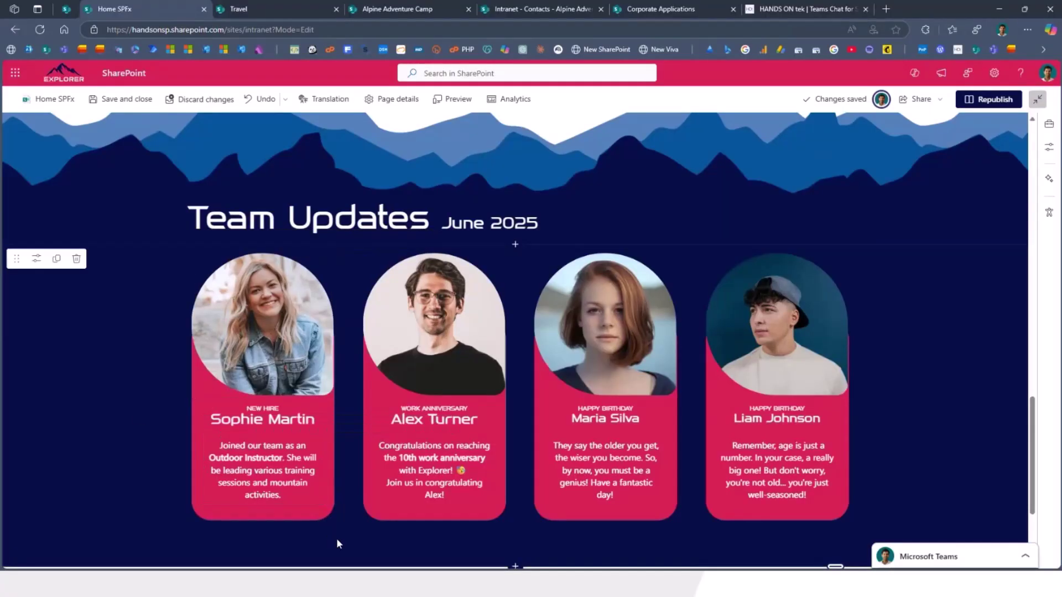
click(110, 210)
click(208, 411)
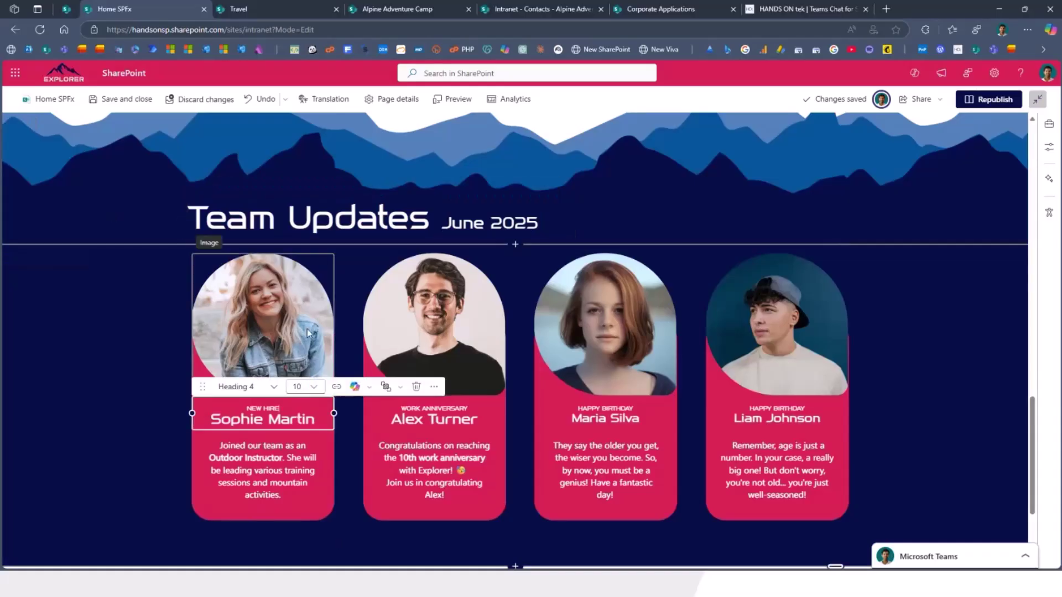
click(212, 385)
click(213, 386)
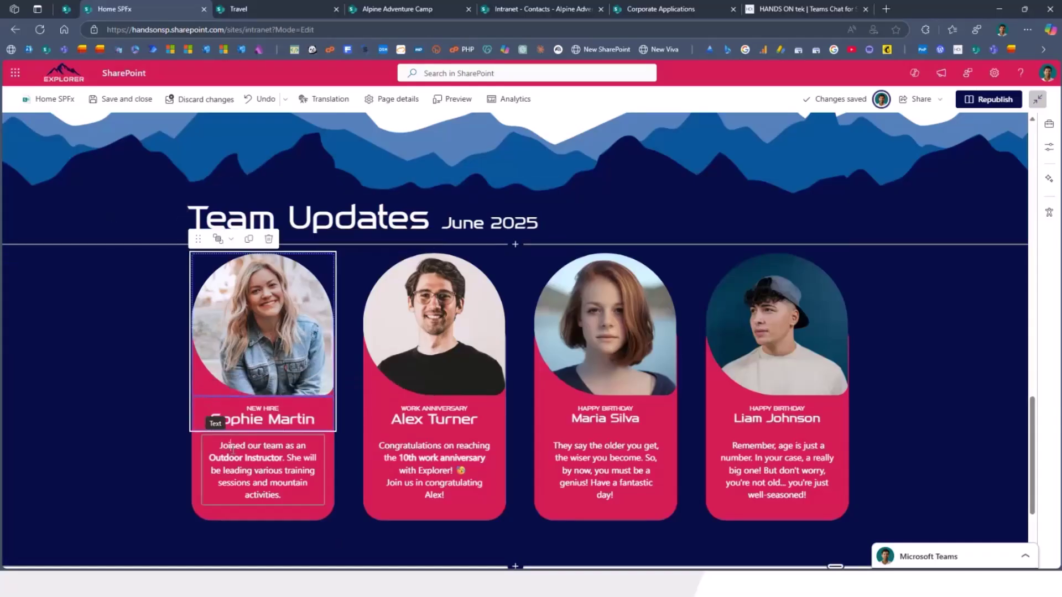
click(231, 446)
click(236, 513)
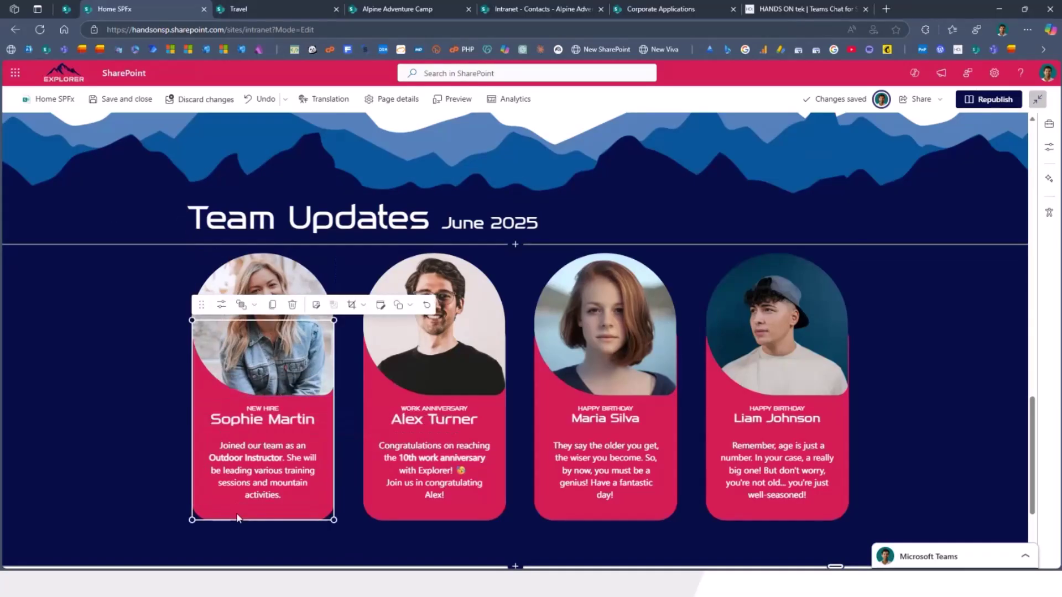
click(201, 314)
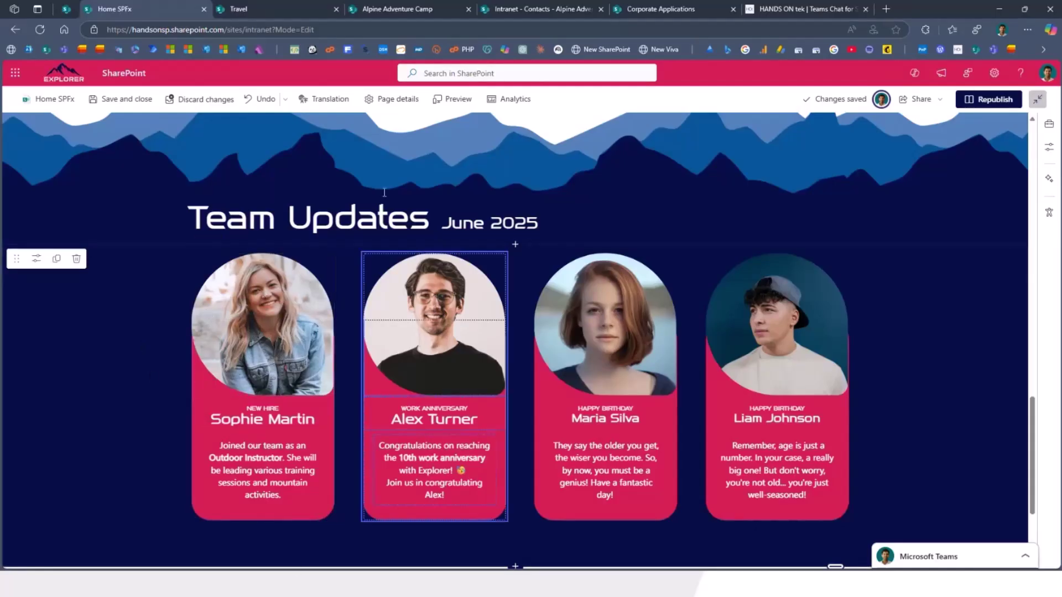
click(290, 277)
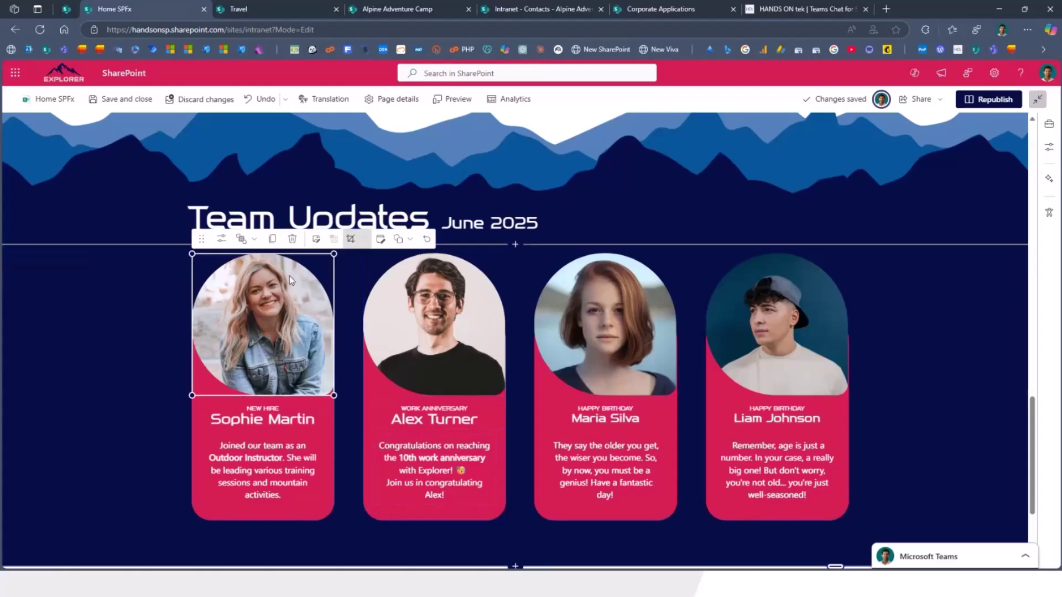
drag(273, 519, 275, 521)
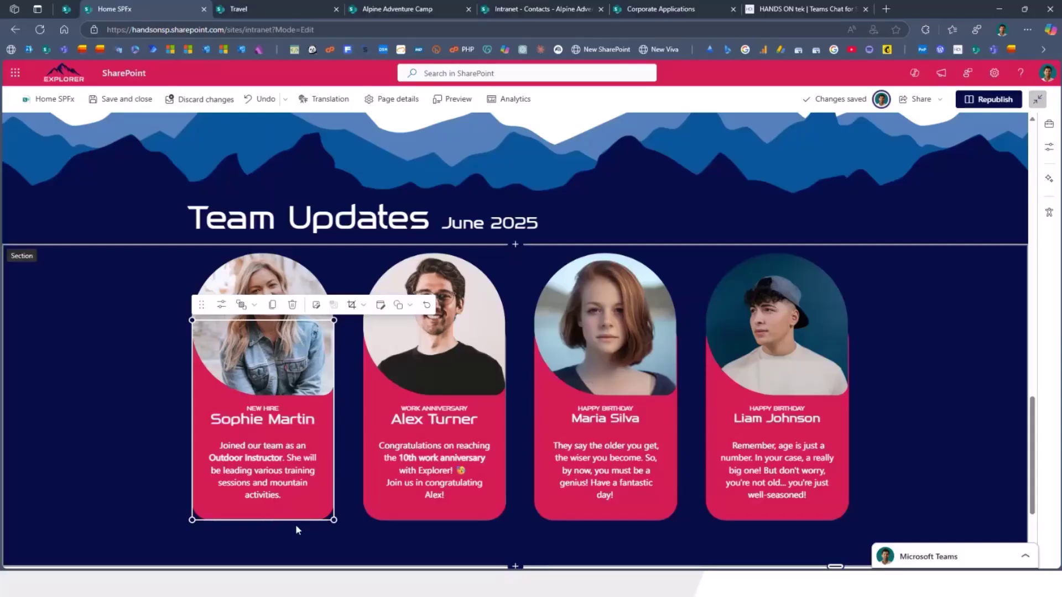
click(270, 443)
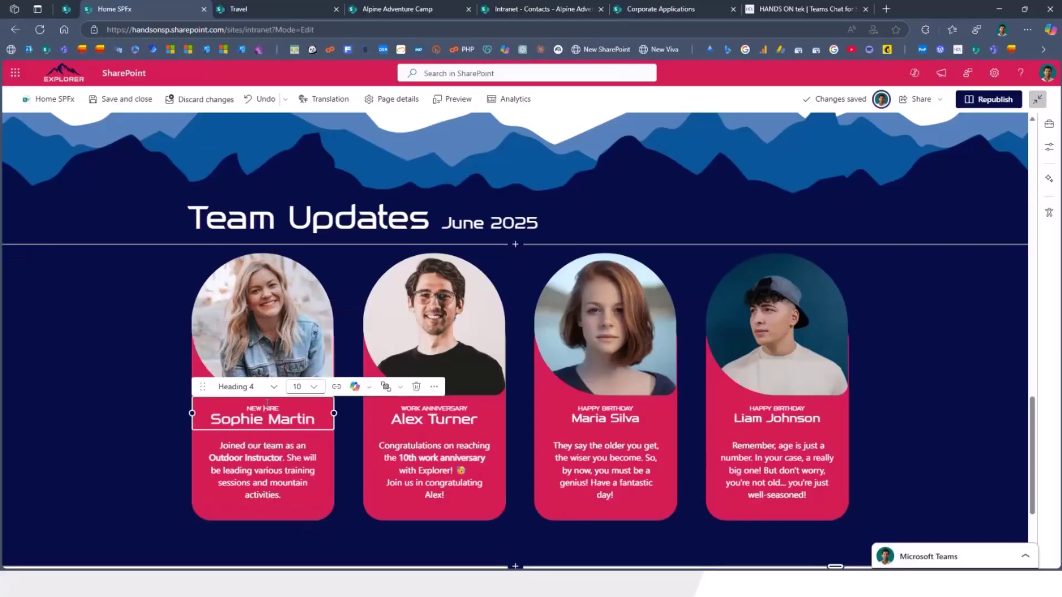
click(272, 469)
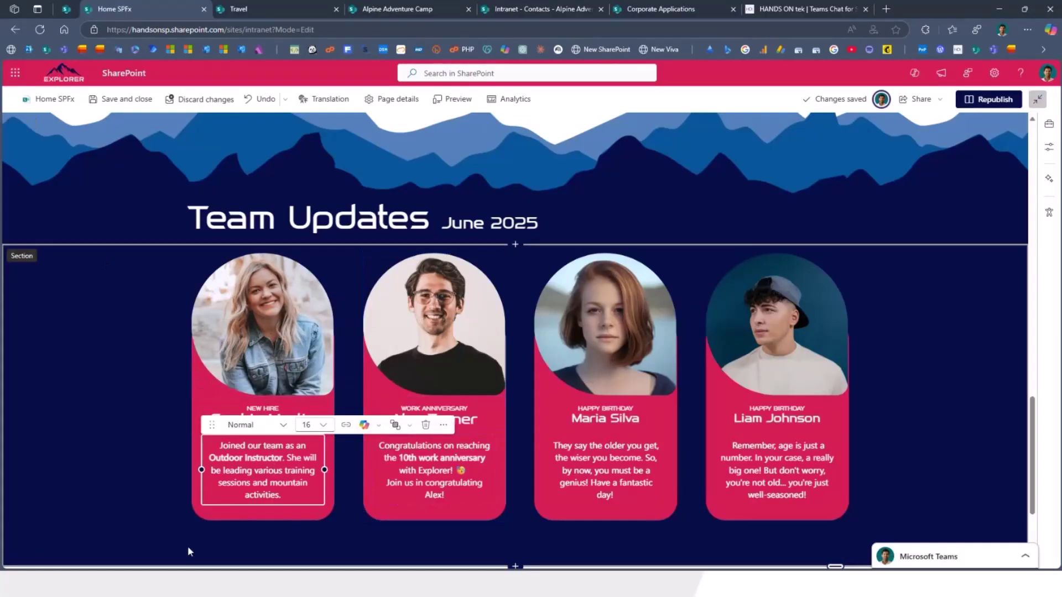
click(754, 362)
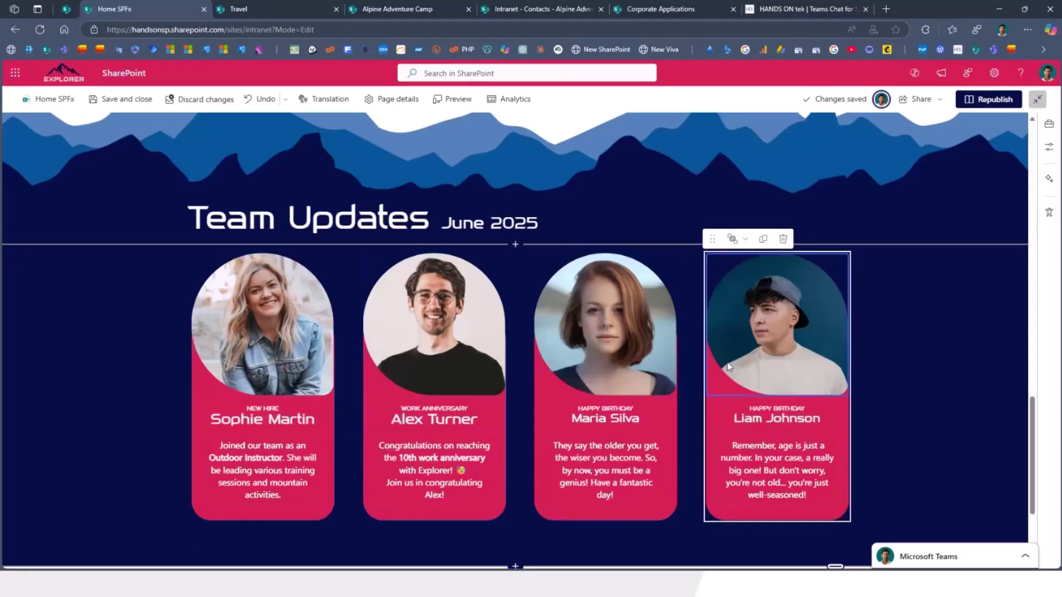
click(595, 371)
click(434, 366)
click(594, 371)
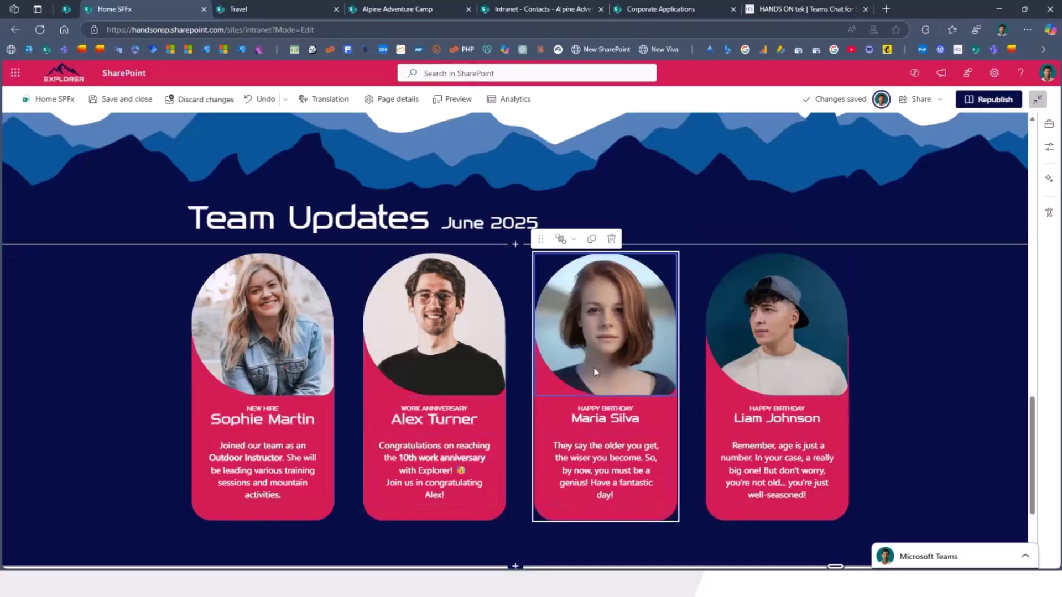
click(766, 316)
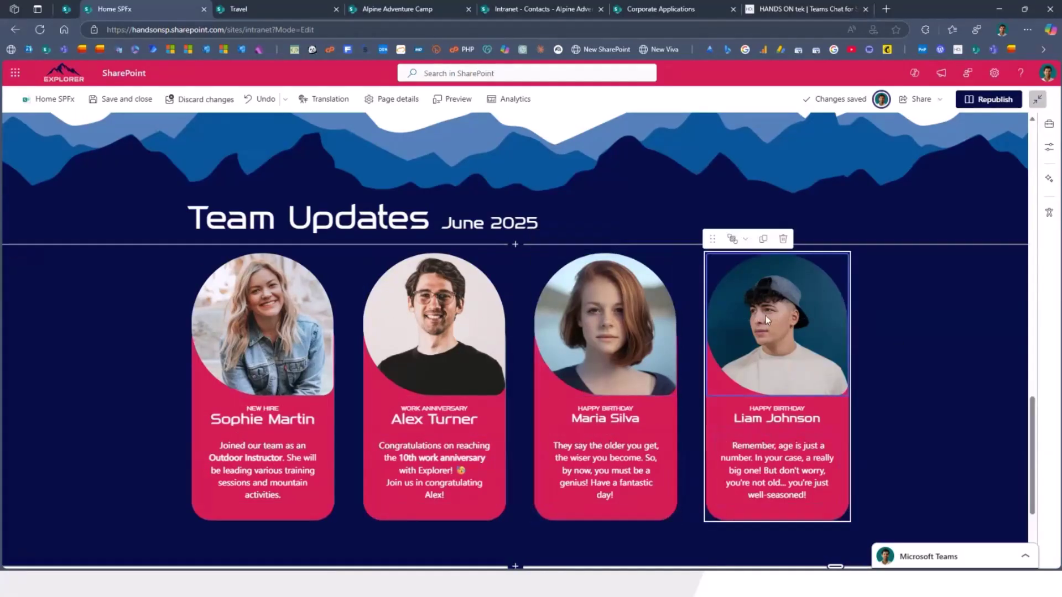
Step: Move a duplicated Liam Johnson card into the fourth slot, delete the extra copy, and resize the section
click(763, 240)
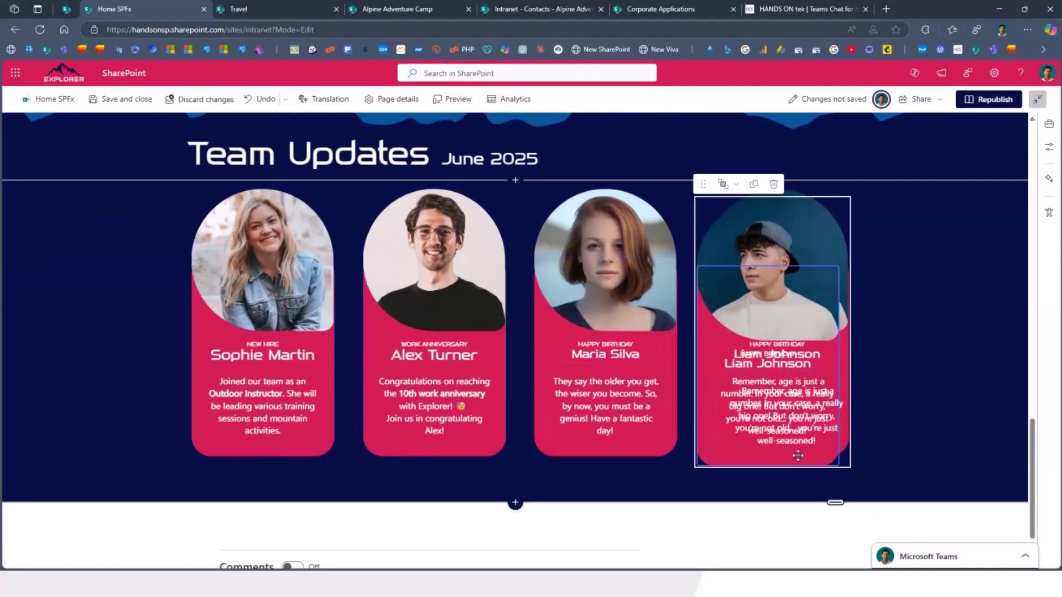
drag(798, 456, 777, 504)
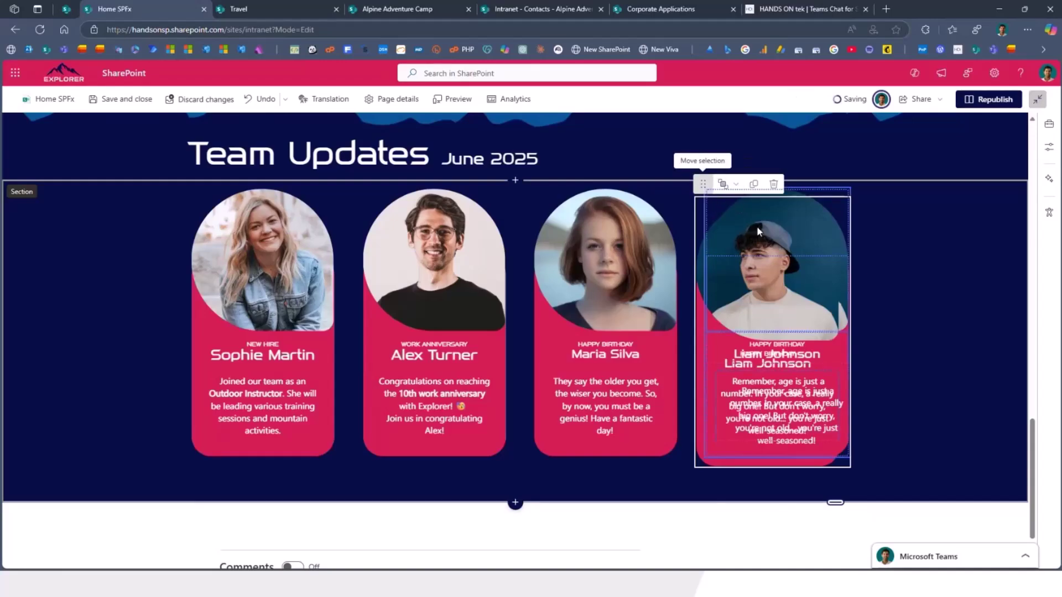
drag(715, 191, 476, 282)
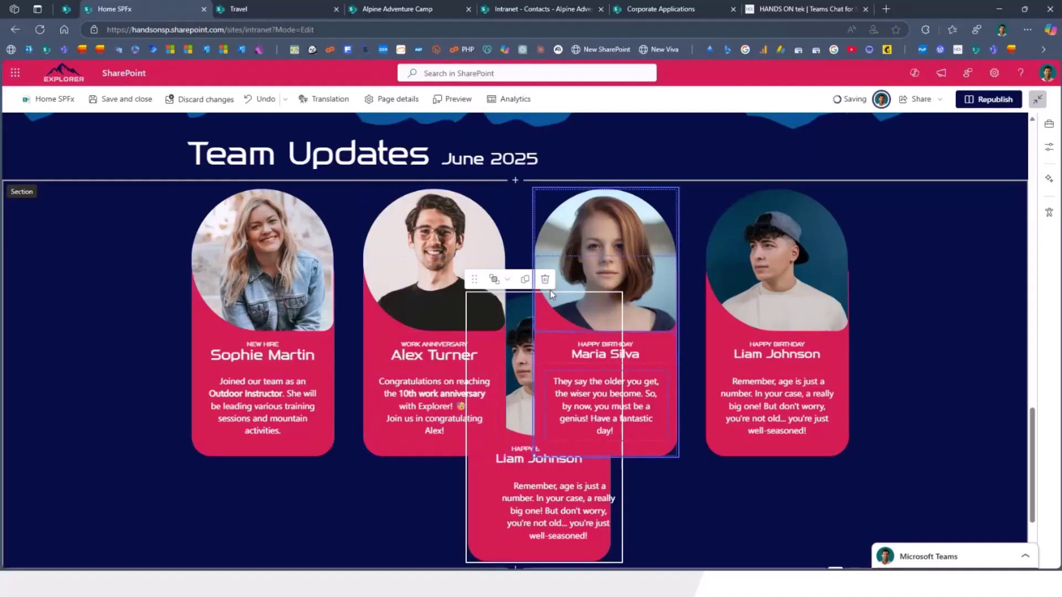
click(545, 278)
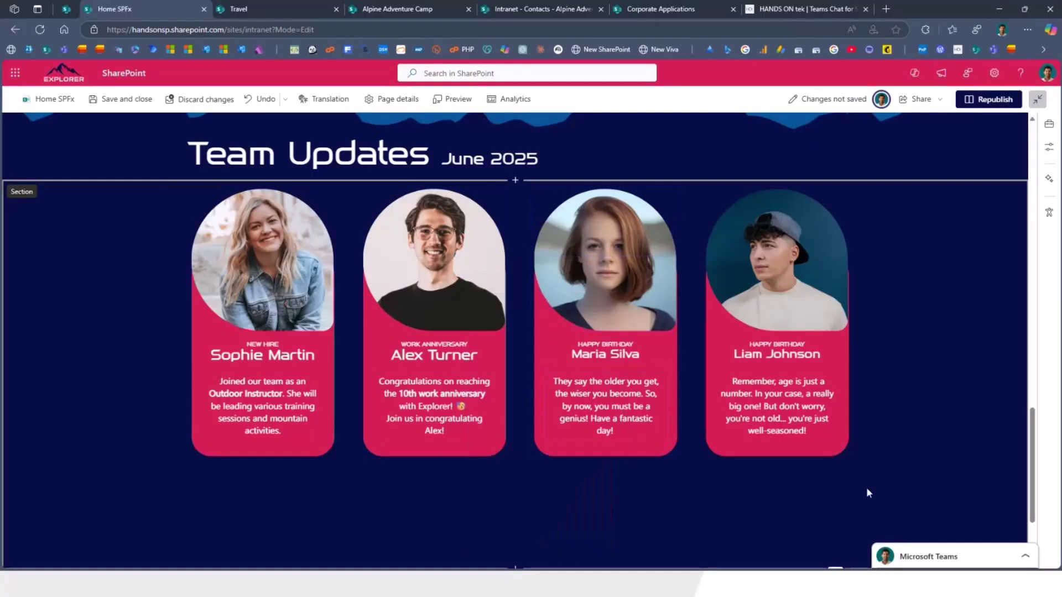
scroll(866, 487, down, 3)
drag(836, 440, 863, 343)
click(802, 385)
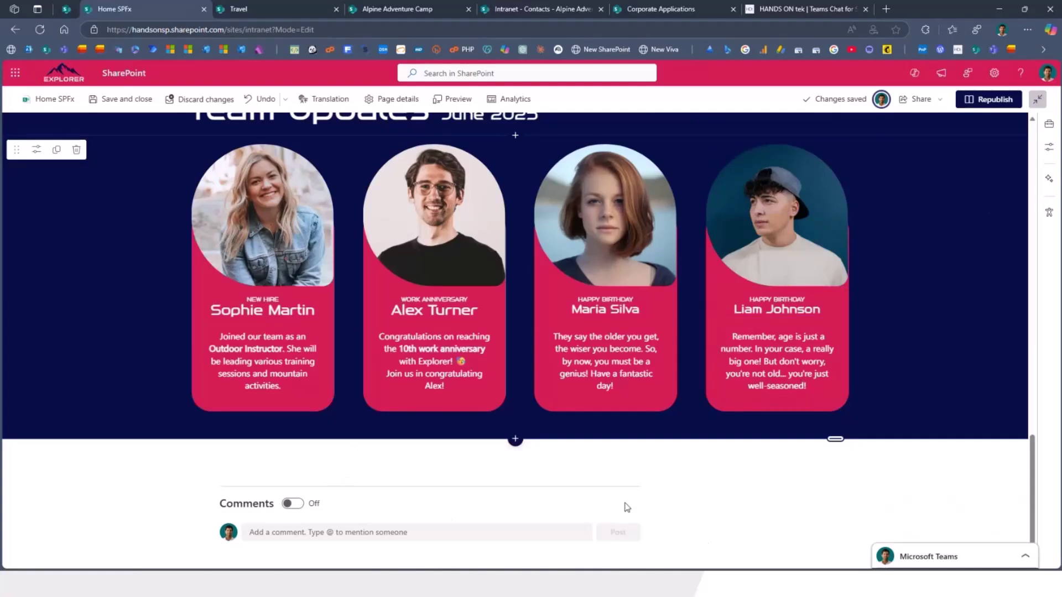
scroll(557, 471, up, 1)
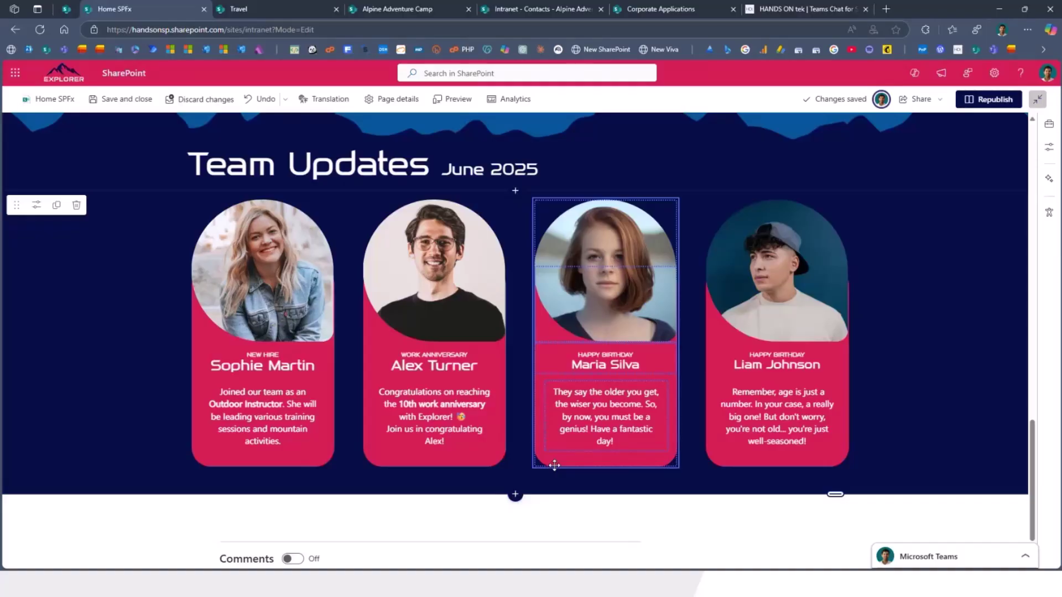
click(35, 205)
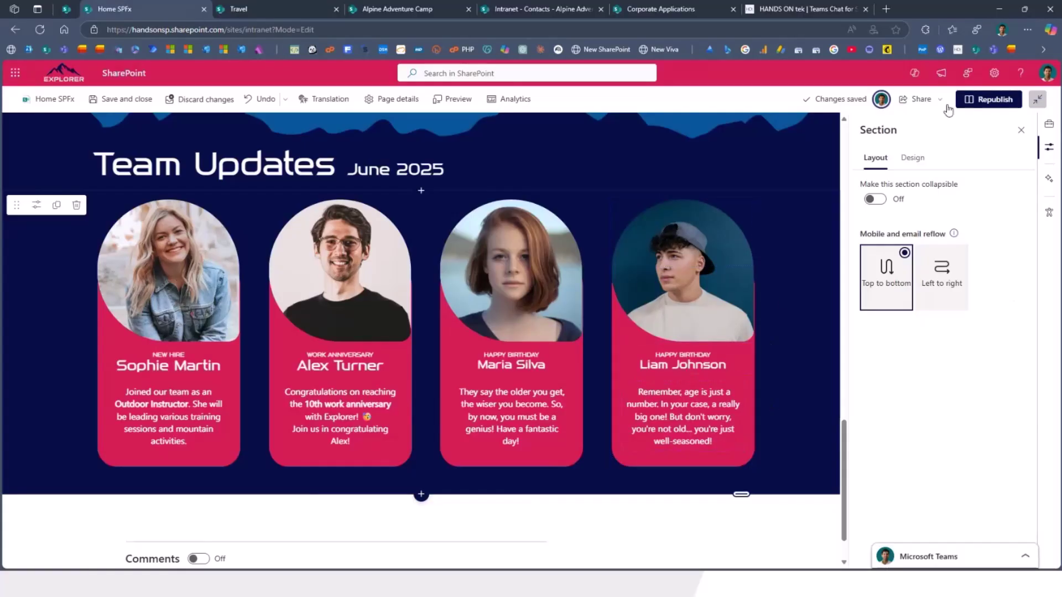
click(1021, 131)
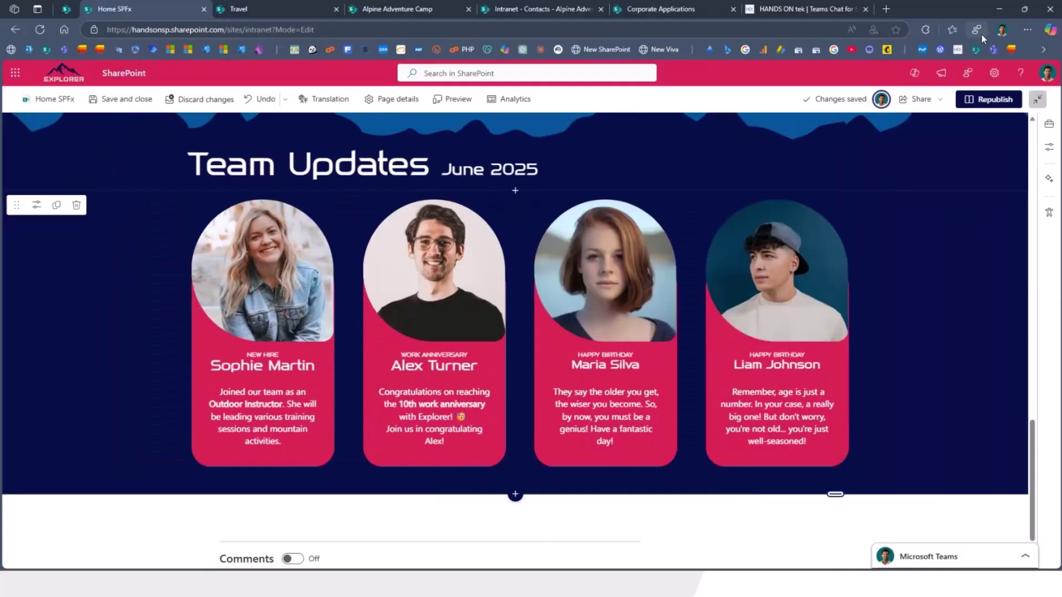
click(1021, 16)
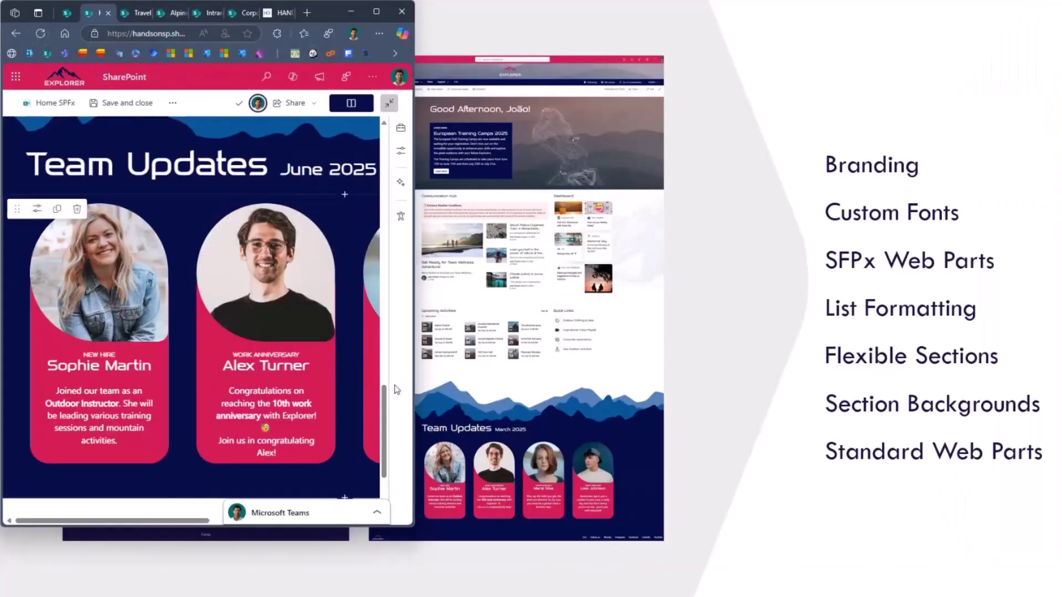
click(377, 12)
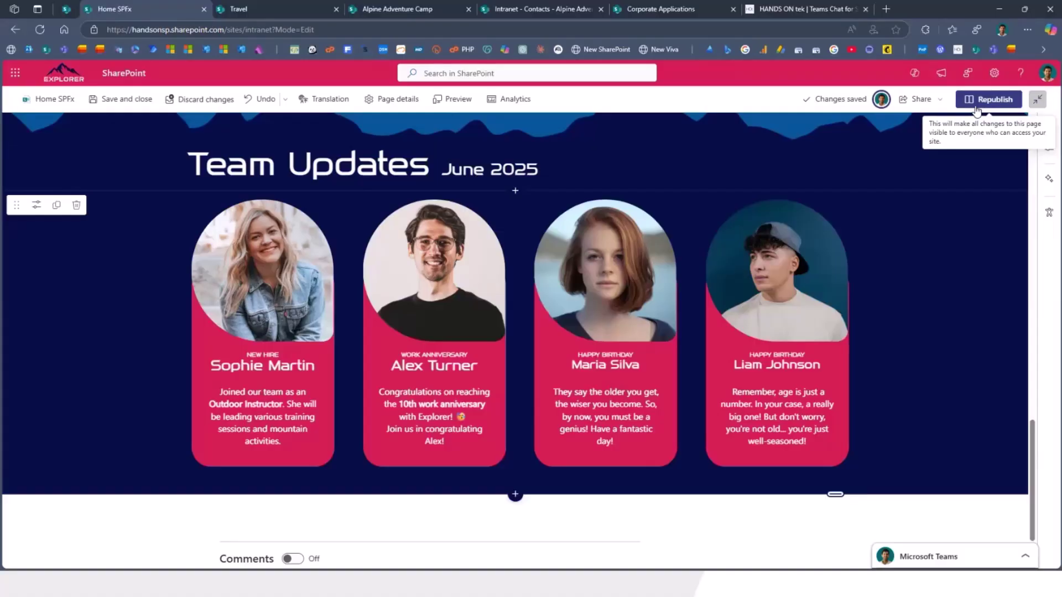
Step: Republish the home page to everyone, then switch to the Travel page
click(977, 104)
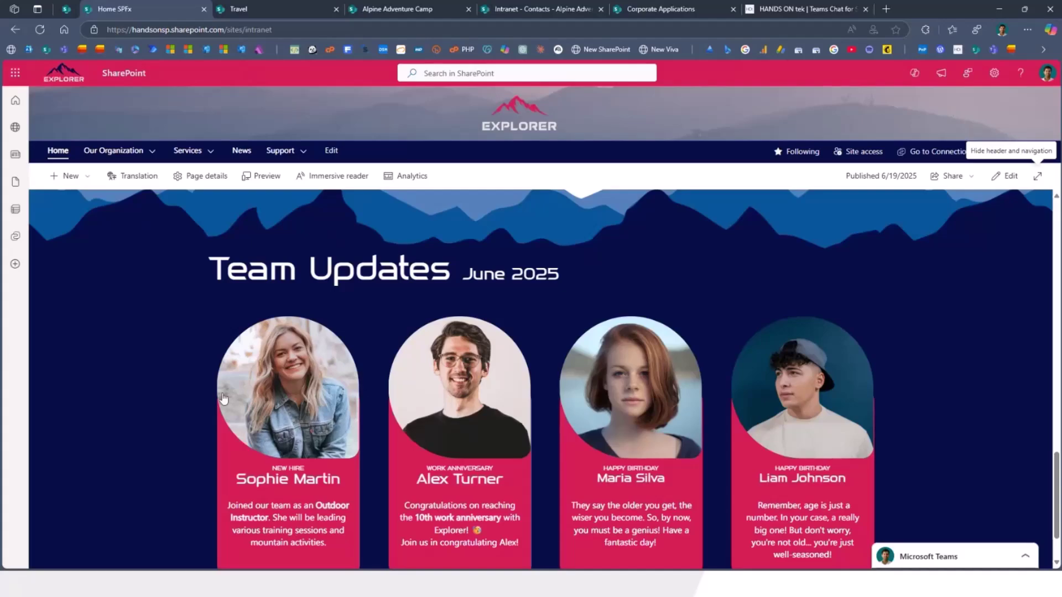
click(270, 14)
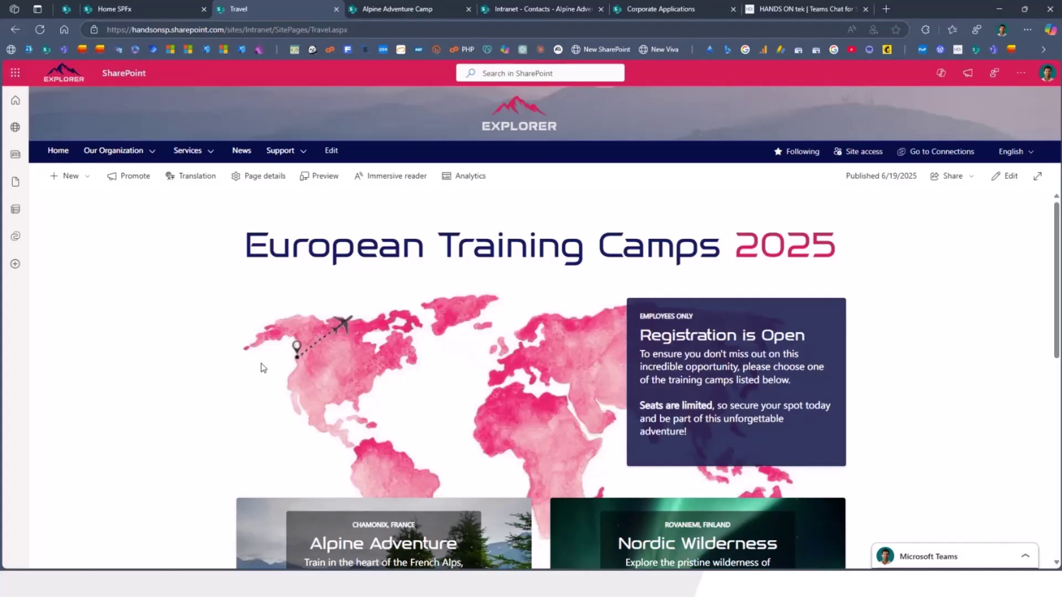
scroll(255, 353, down, 1)
scroll(247, 356, down, 1)
scroll(237, 355, up, 2)
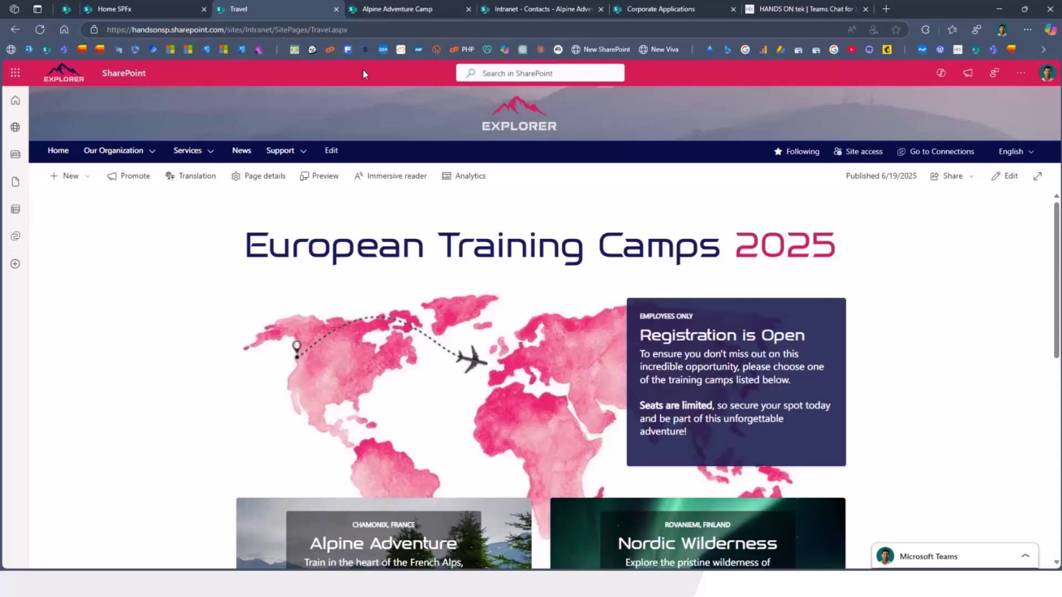
Step: Switch to the Alpine Adventure Camp page after the Travel plane animation
click(378, 10)
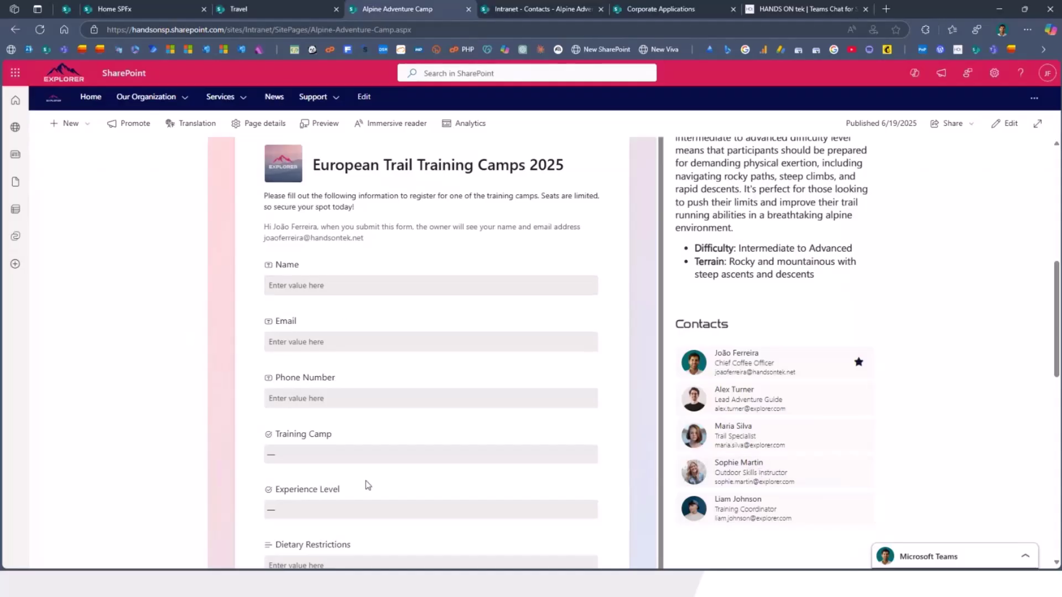
scroll(341, 490, up, 1)
scroll(341, 486, up, 3)
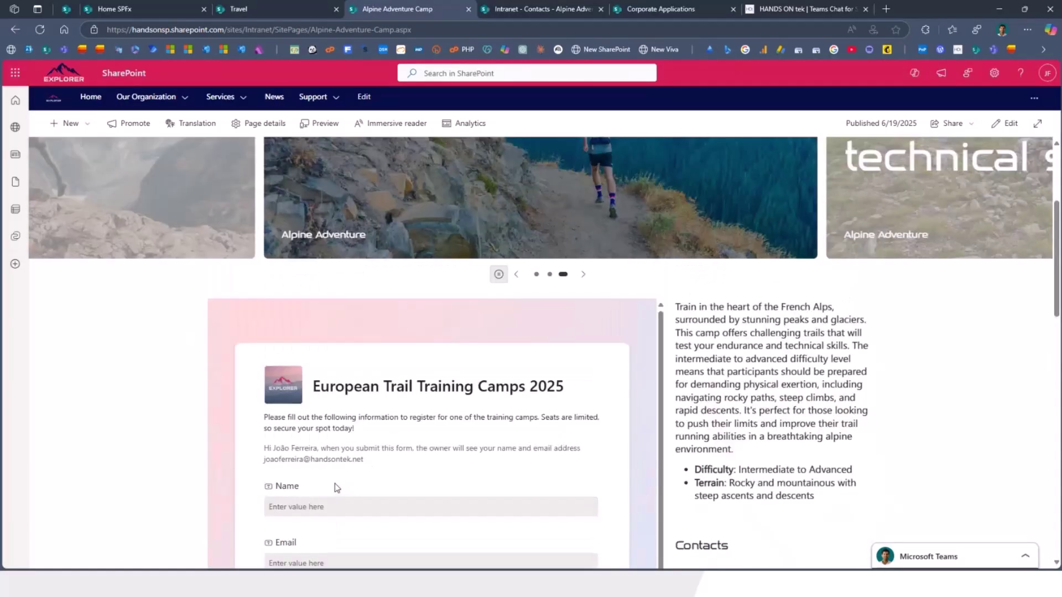
scroll(334, 484, up, 1)
scroll(642, 371, down, 2)
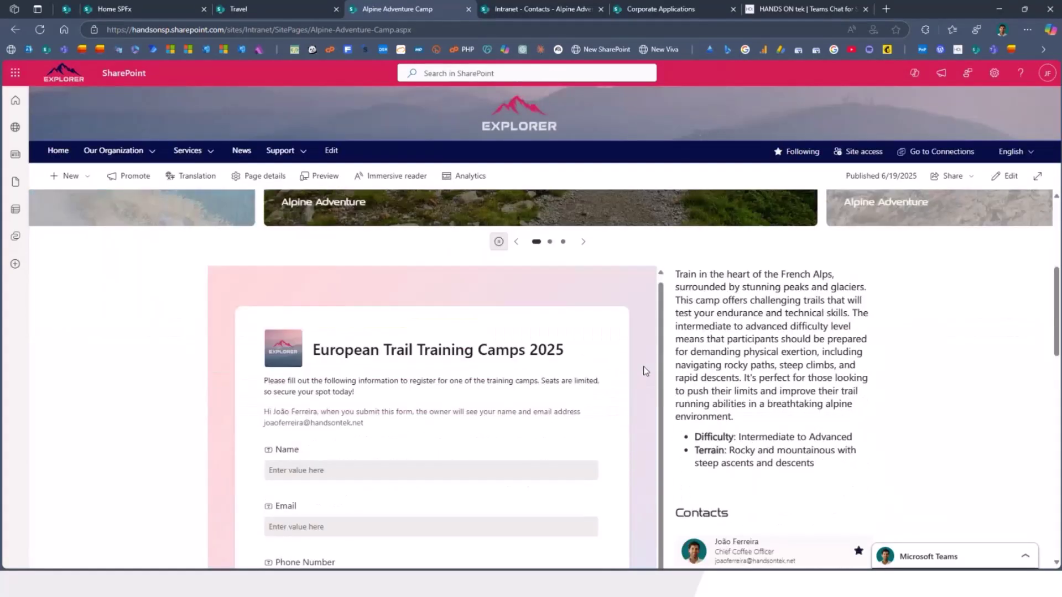
scroll(644, 370, down, 1)
scroll(644, 371, down, 1)
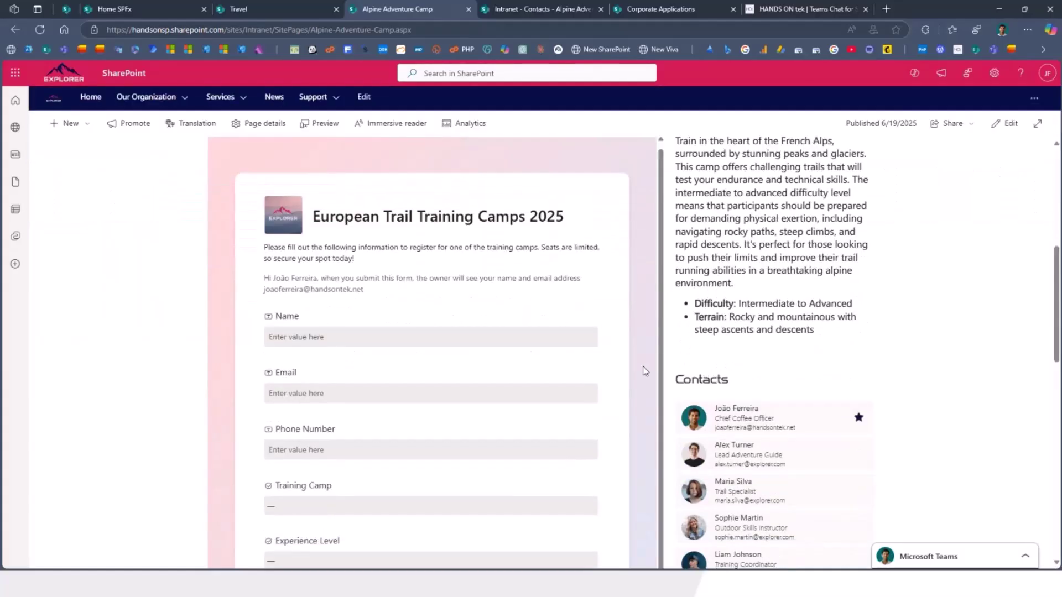
scroll(682, 353, up, 1)
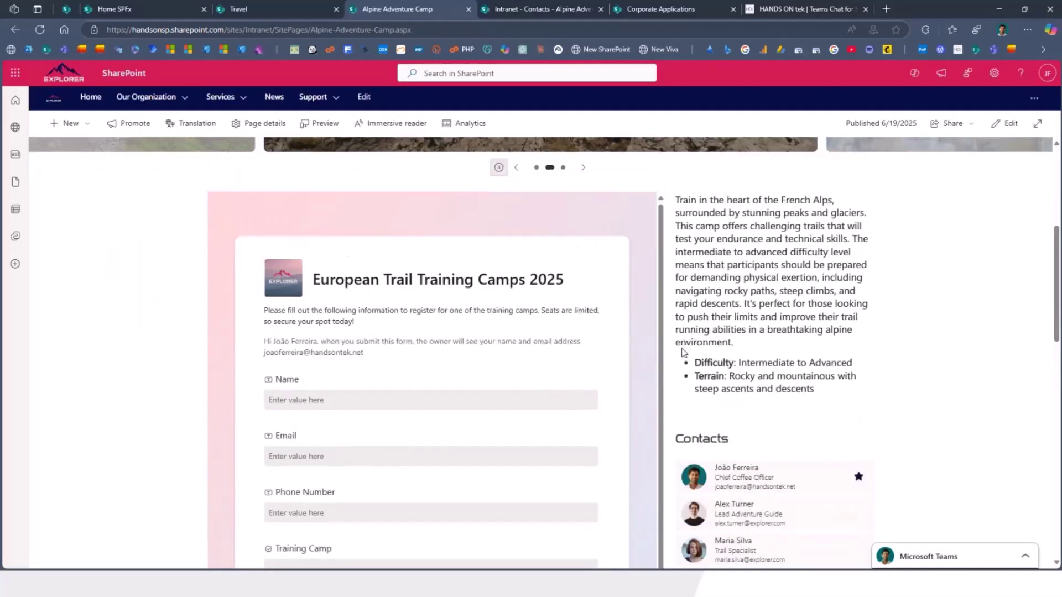
scroll(682, 353, up, 2)
scroll(682, 353, down, 1)
scroll(682, 353, down, 1)
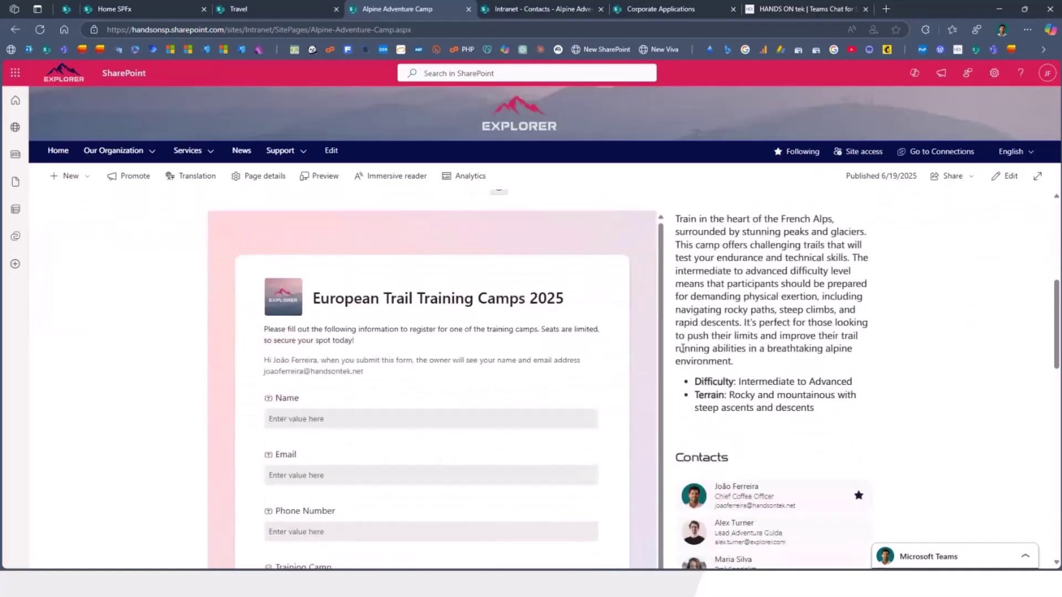
scroll(682, 353, down, 1)
scroll(683, 353, down, 1)
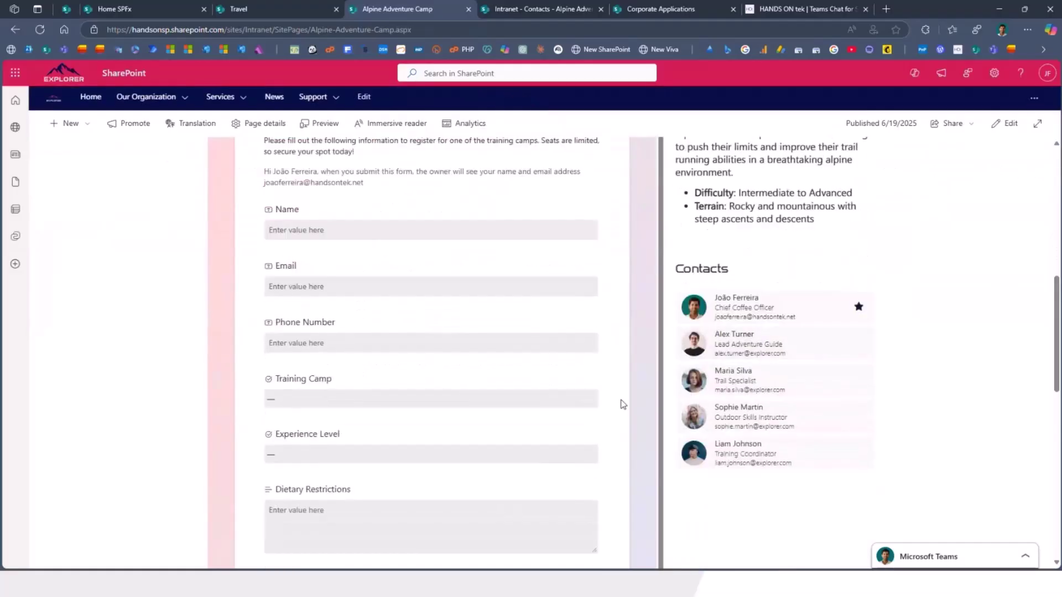
scroll(629, 396, up, 2)
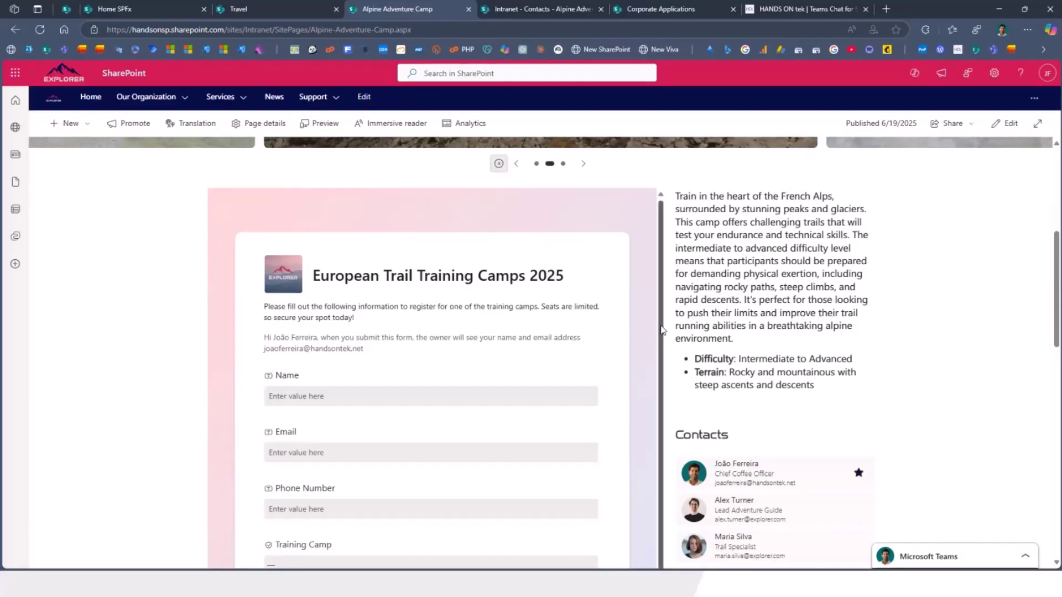
scroll(908, 360, down, 2)
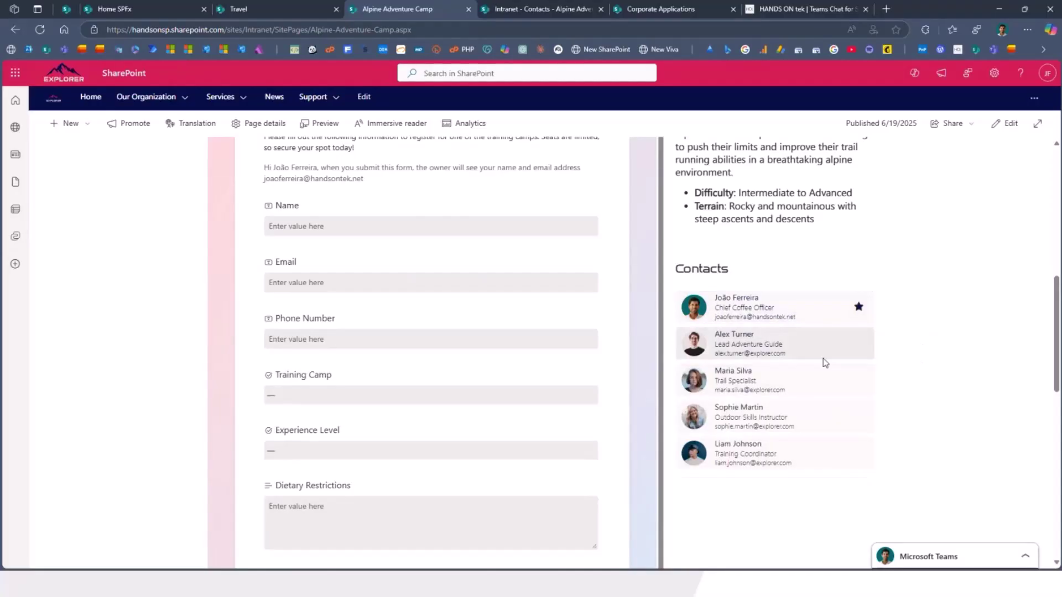
mouse_move(775, 510)
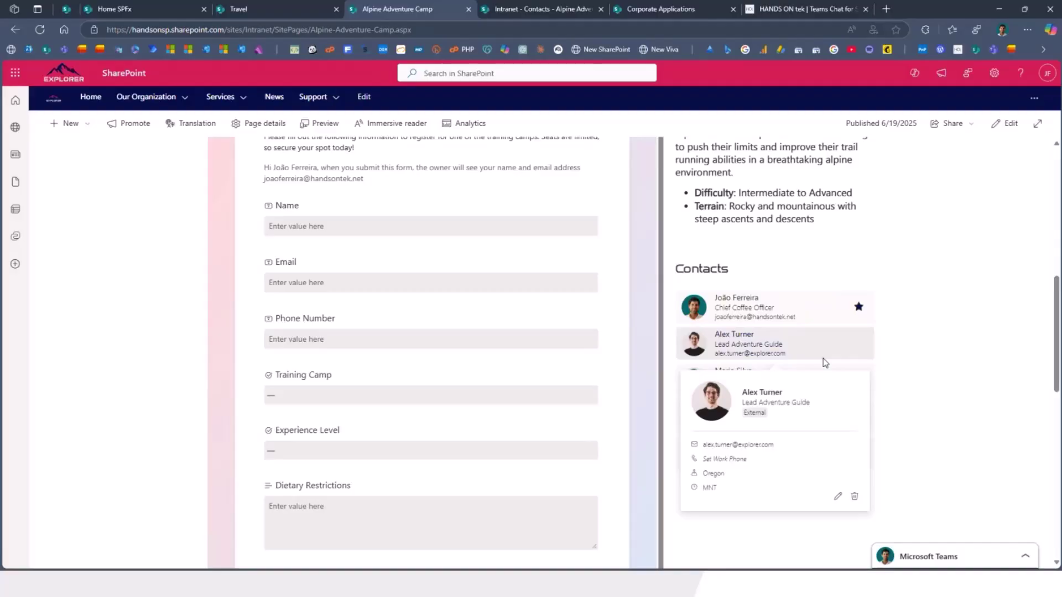
click(160, 91)
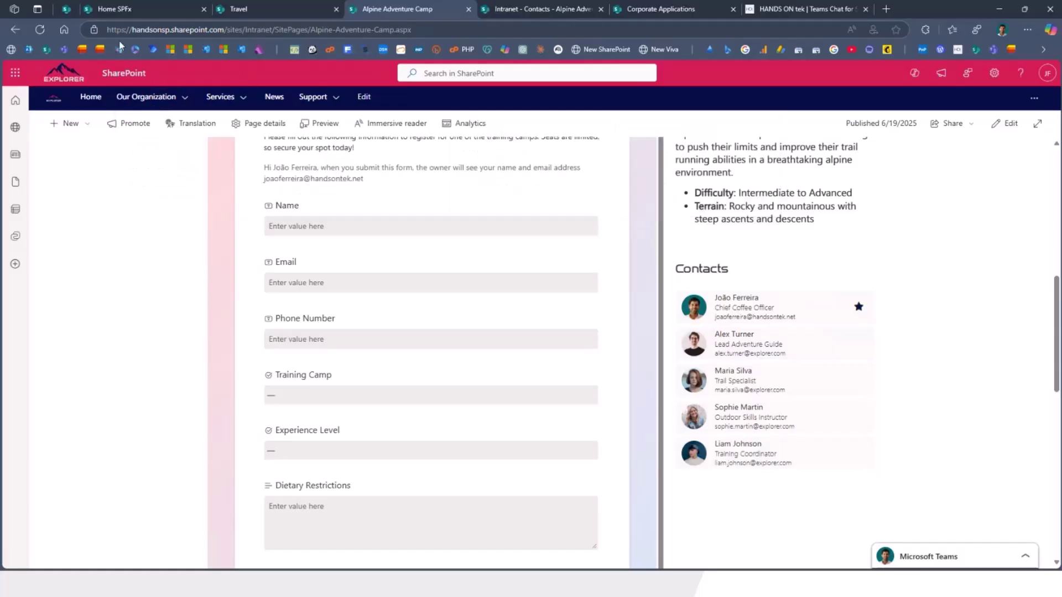
Step: Switch back to the Home SPFx tab with the Team Updates June 2025 cards
click(115, 14)
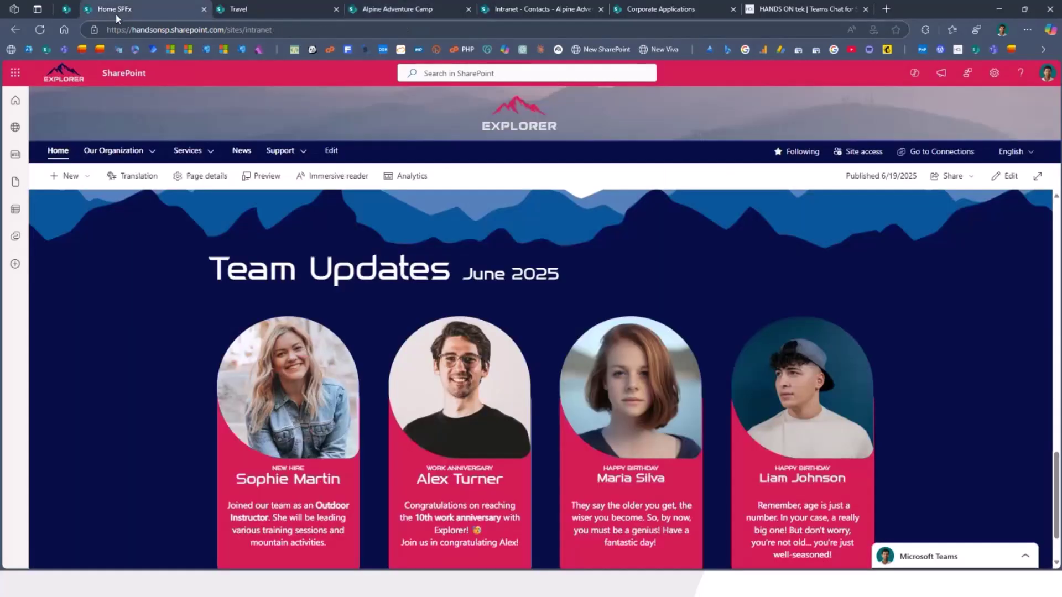